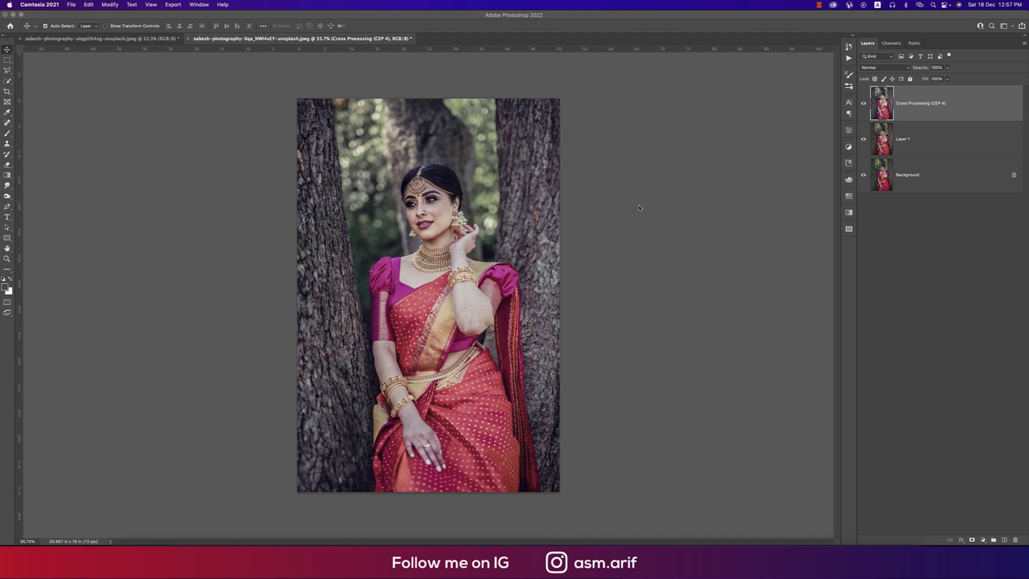
# Step: Toggle the Cross Processing, Layer 1 and Background visibility to compare the edits with the original
pyautogui.click(864, 103)
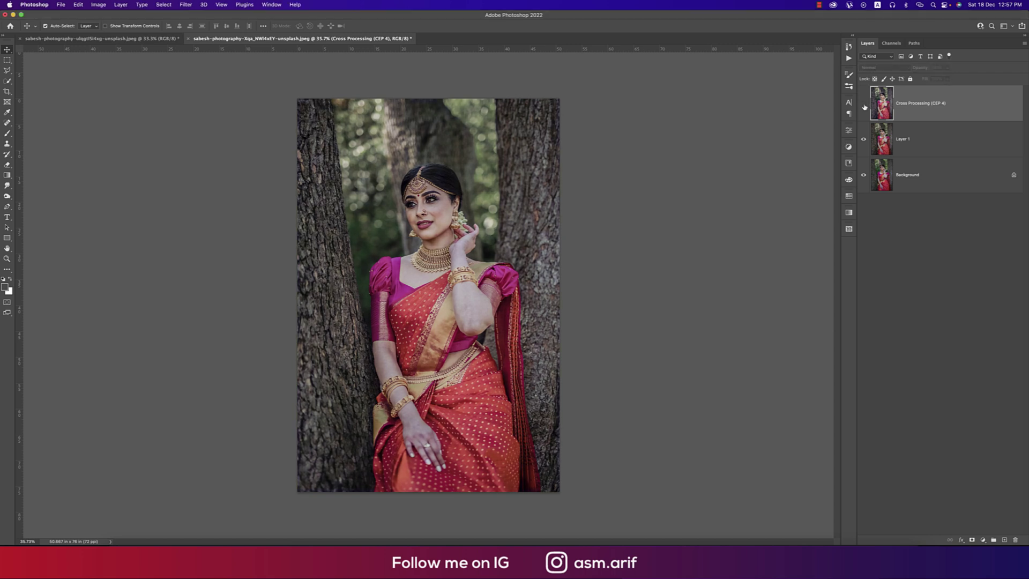
pyautogui.click(863, 140)
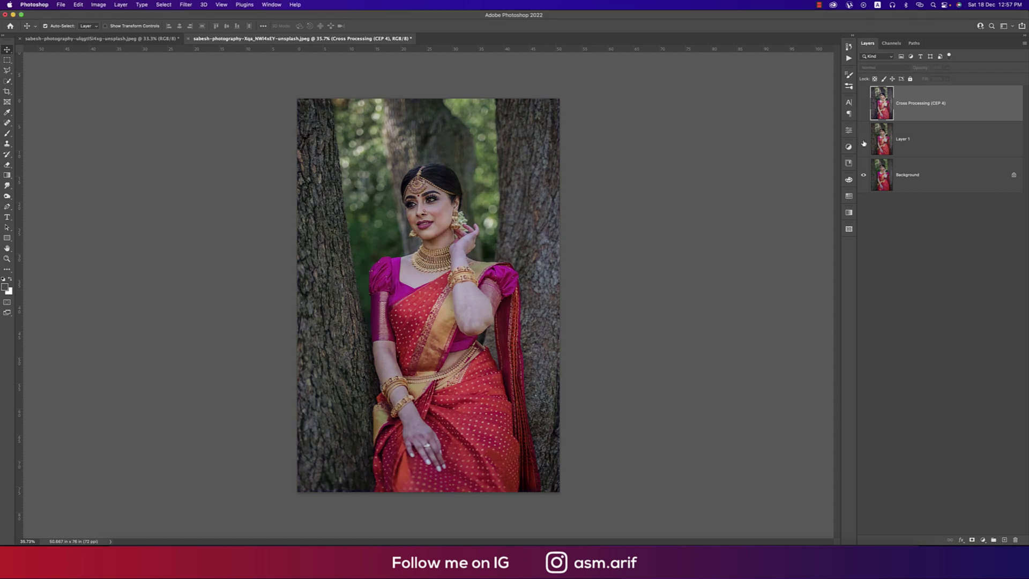
pyautogui.press('super+0')
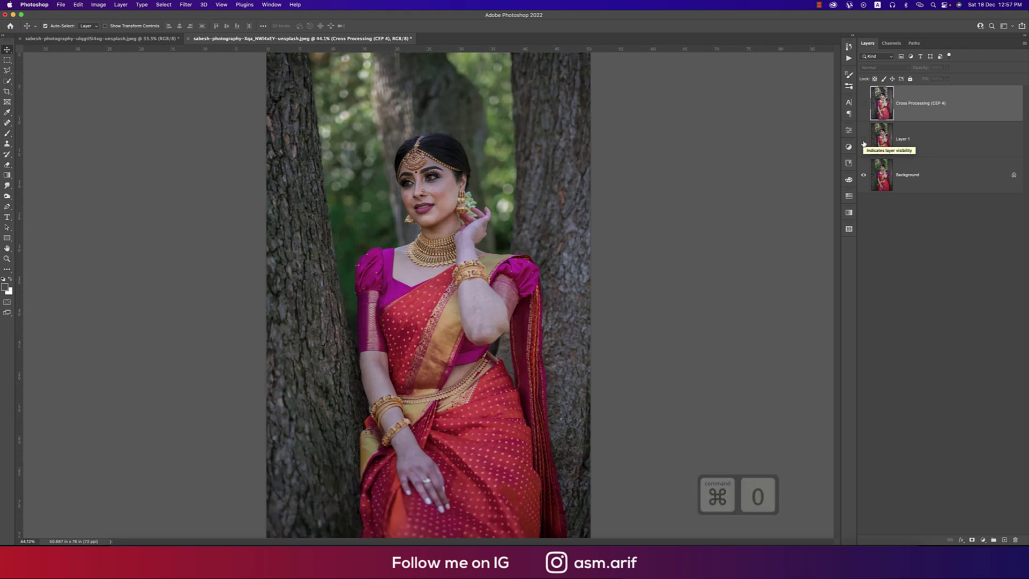
pyautogui.click(864, 140)
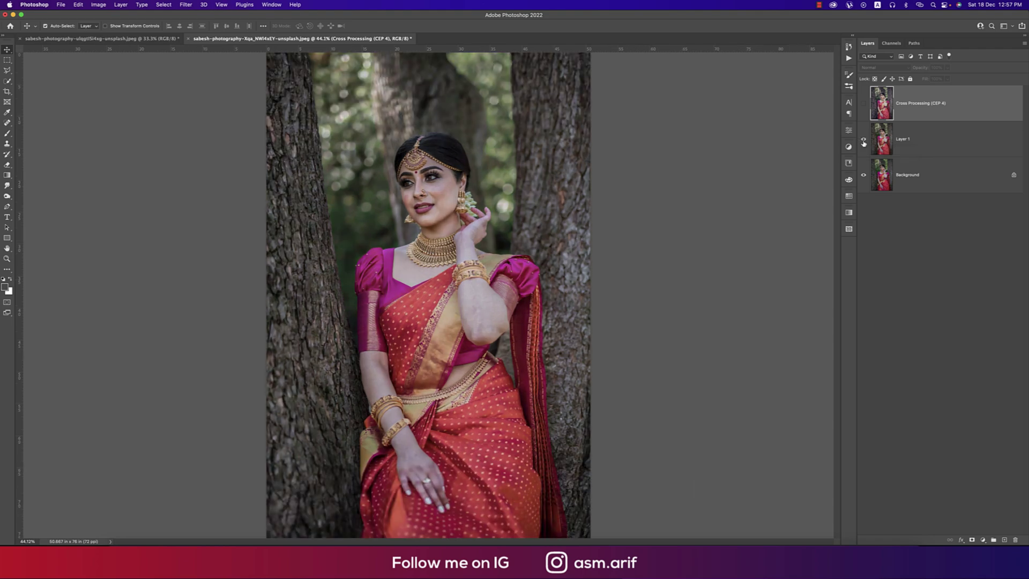
pyautogui.click(864, 105)
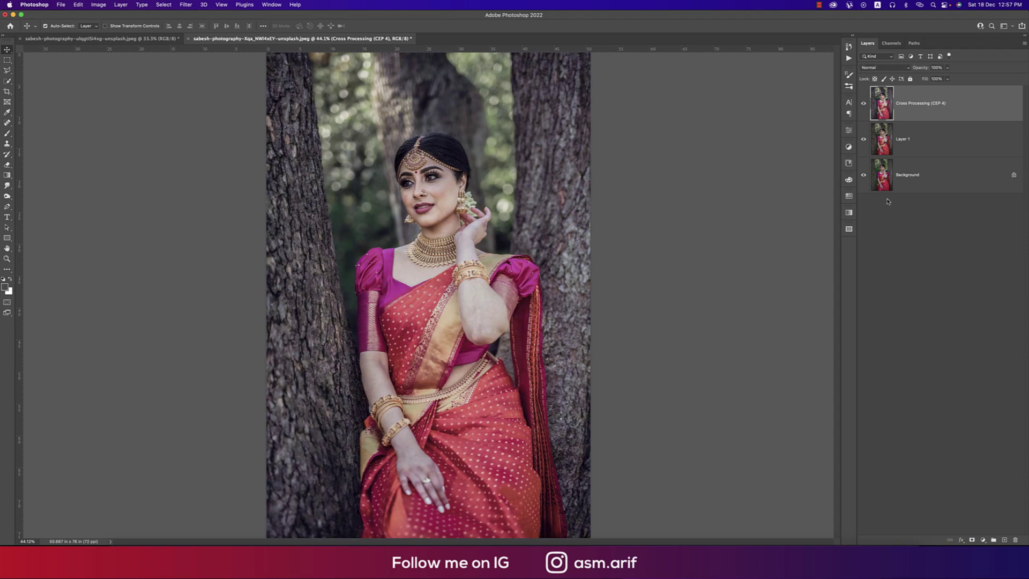
pyautogui.keyDown('alt'); pyautogui.click(864, 177); pyautogui.keyUp('alt')
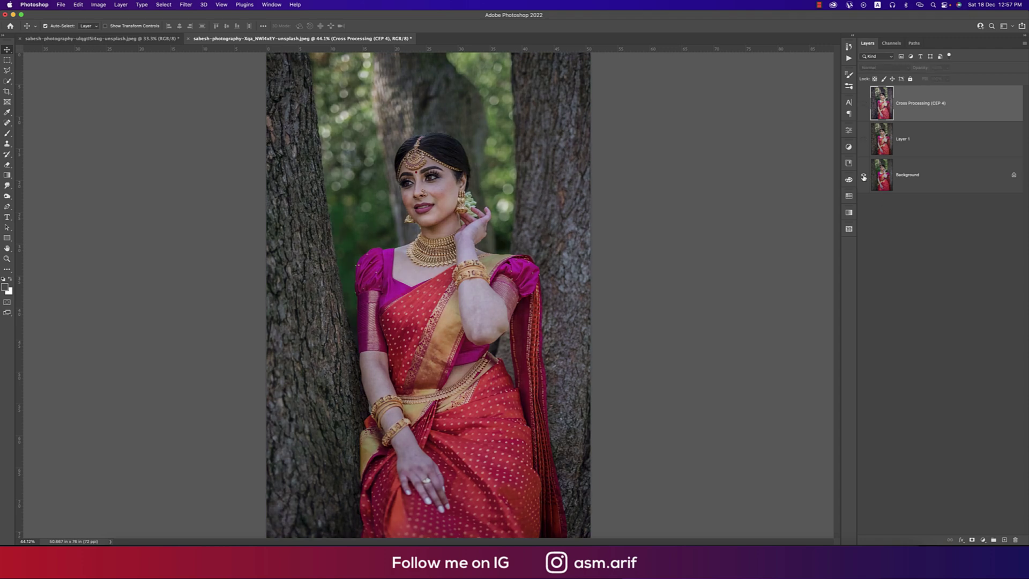
pyautogui.keyDown('alt'); pyautogui.click(864, 177); pyautogui.keyUp('alt')
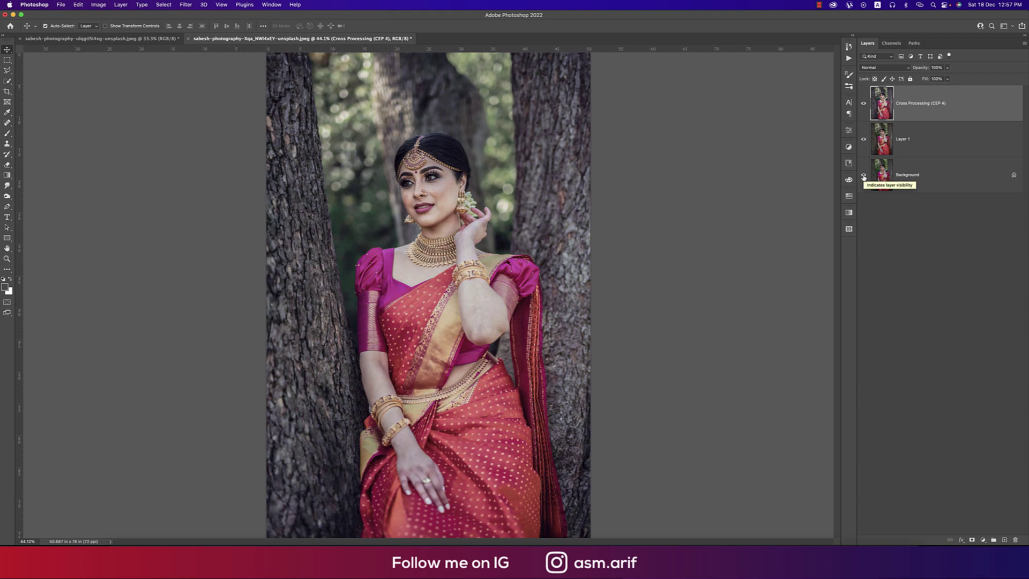
# Step: Delete the edited Cross Processing and Layer 1 layers
pyautogui.click(923, 184)
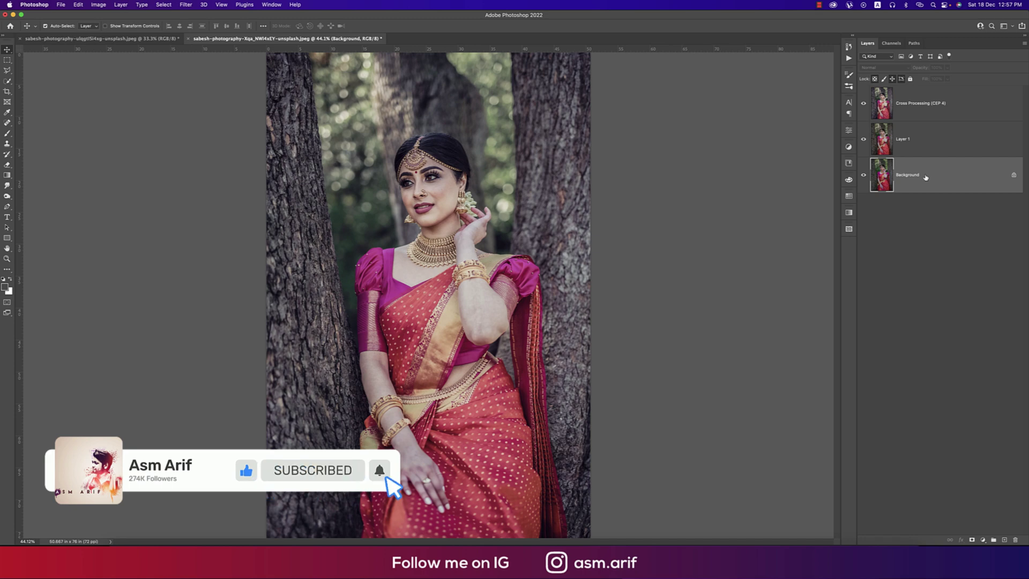
pyautogui.click(934, 103)
pyautogui.press('BackSpace')
pyautogui.press('BackSpace')
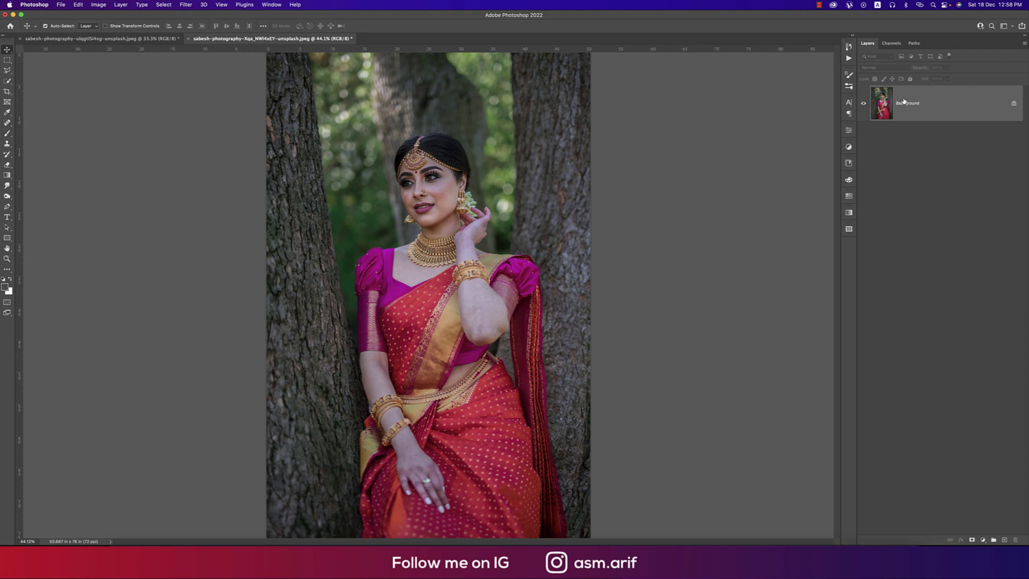
# Step: Duplicate the Background as a layer named 'edit' and open it in the Camera Raw Filter
pyautogui.press('super+j')
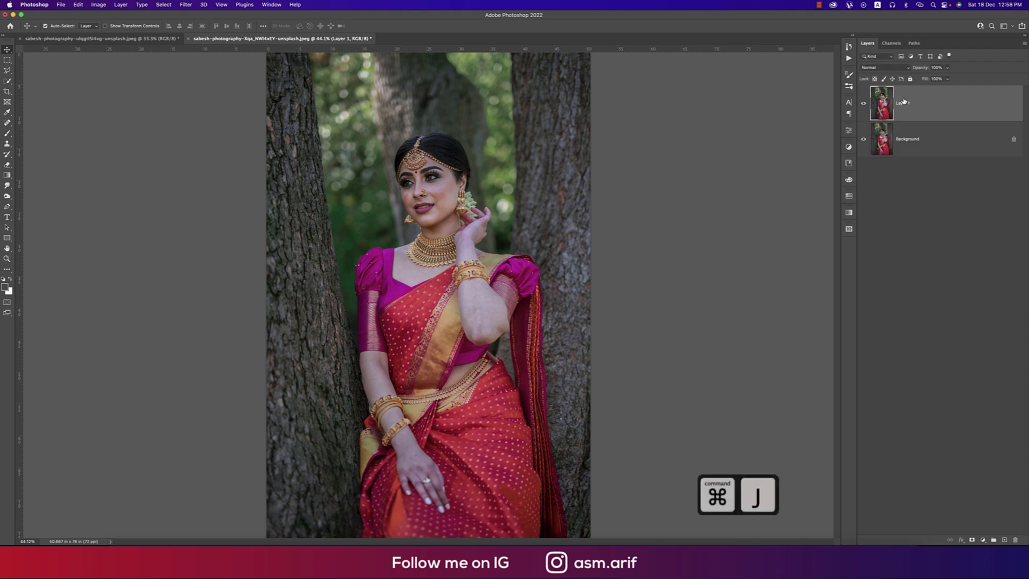
pyautogui.doubleClick(904, 101)
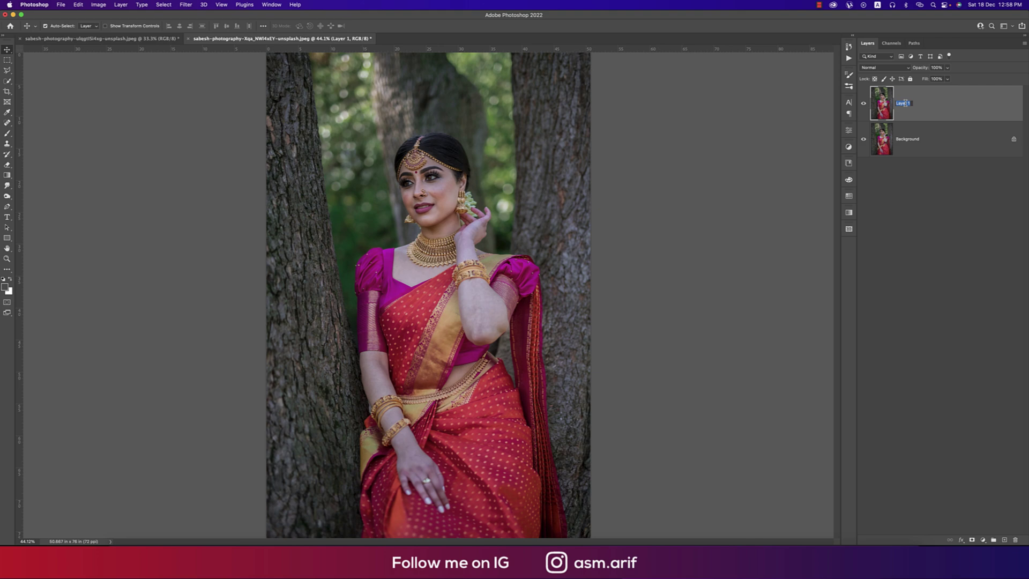
pyautogui.write('sdit')
pyautogui.press('Return')
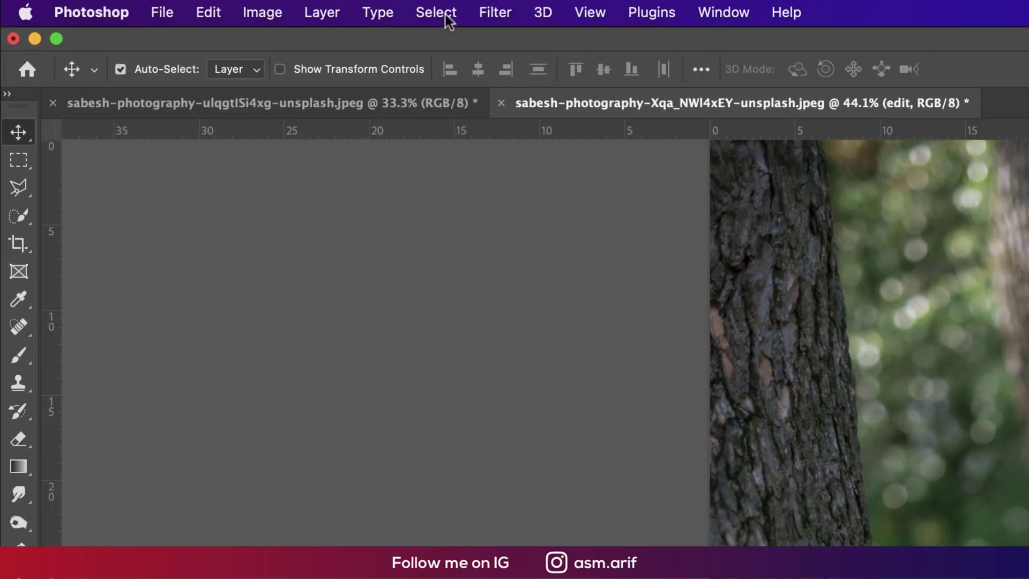
pyautogui.click(180, 6)
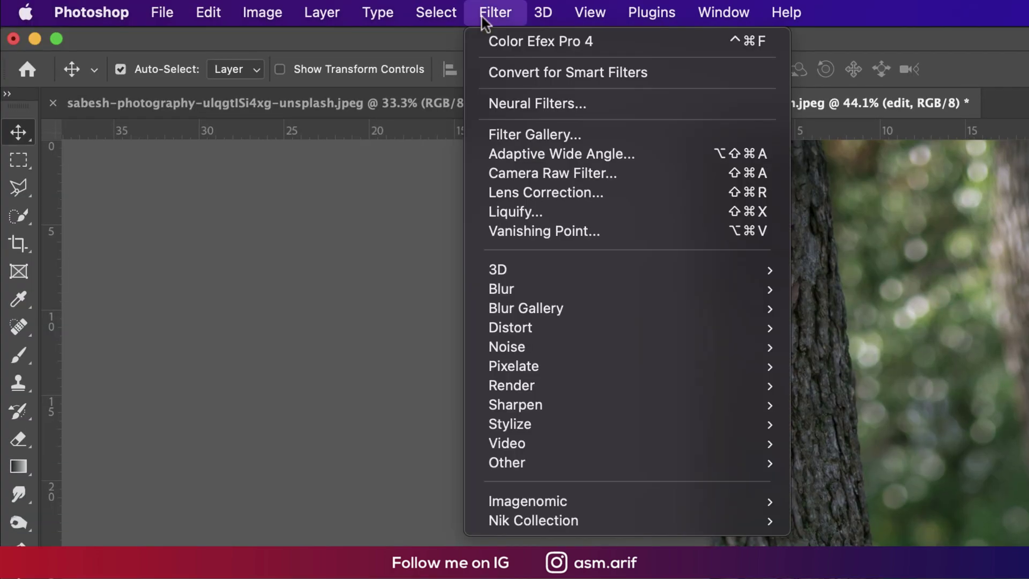
pyautogui.click(574, 172)
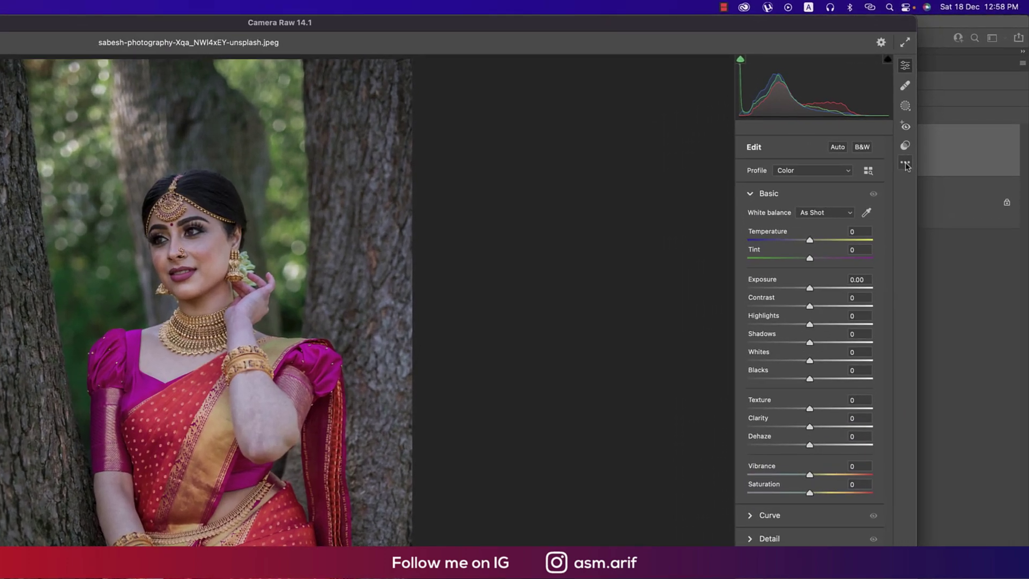
# Step: Load the Indian Girl 2022.xmp settings file into Camera Raw
pyautogui.click(944, 111)
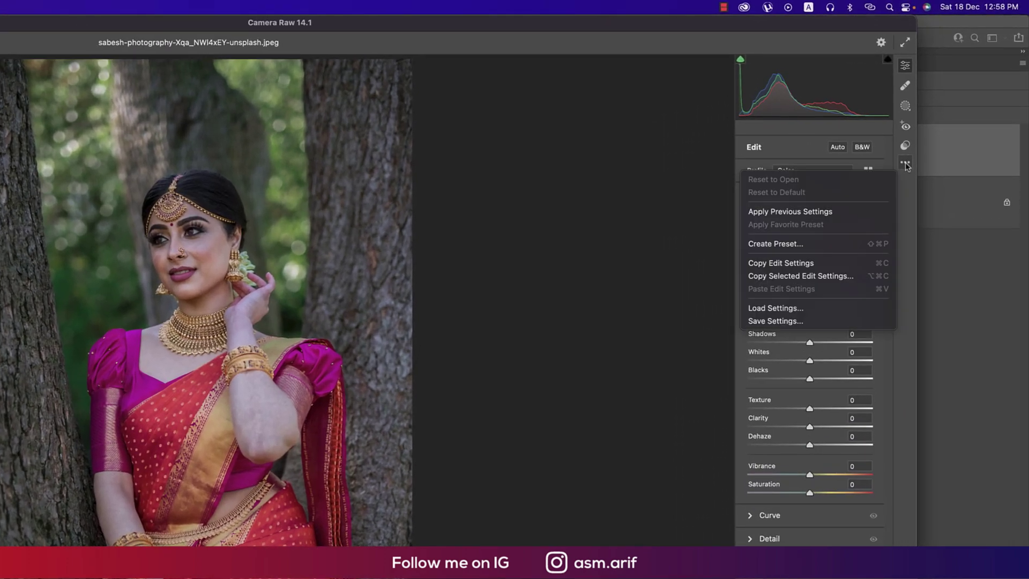
pyautogui.click(780, 308)
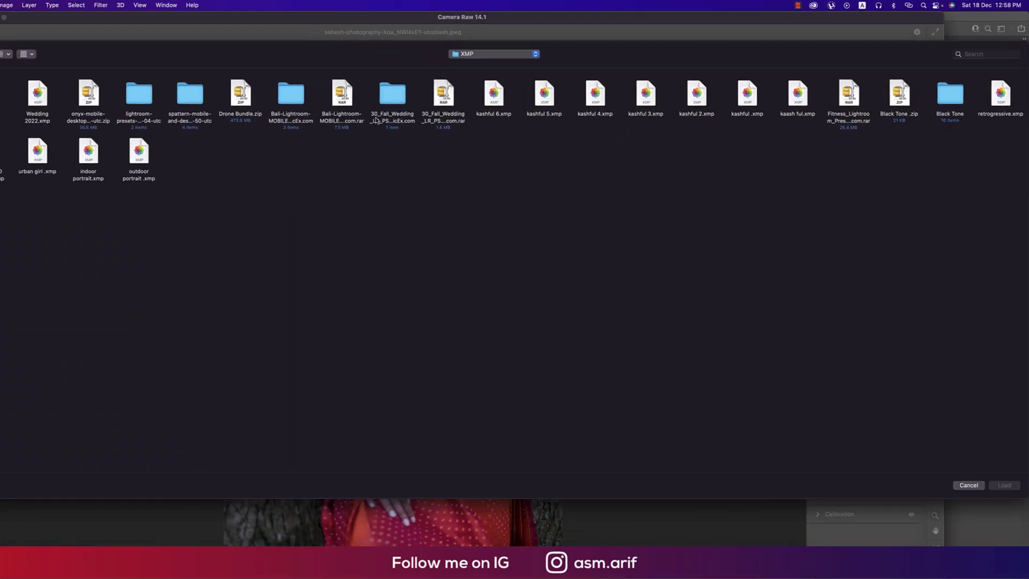
pyautogui.click(77, 88)
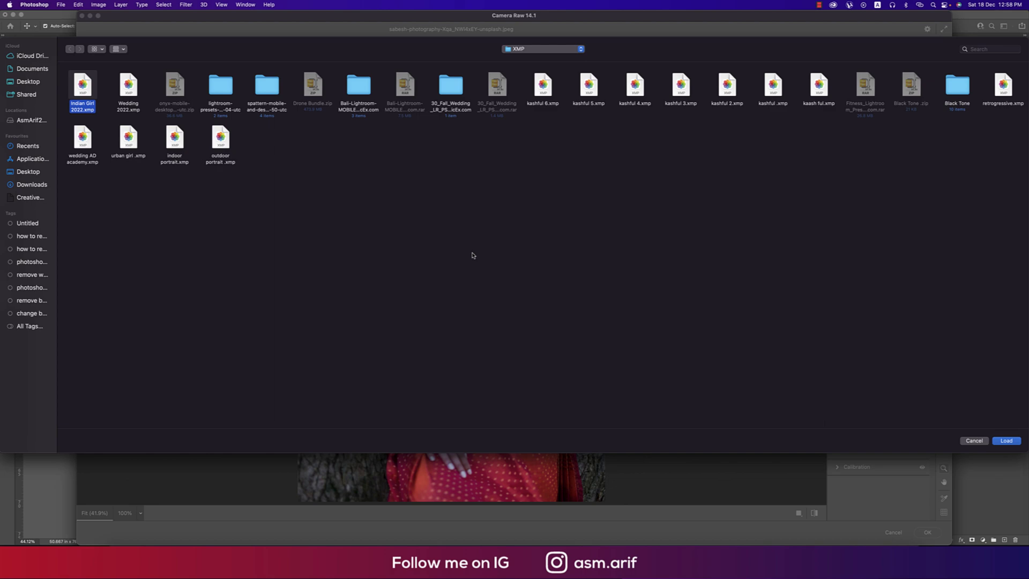
pyautogui.click(1007, 441)
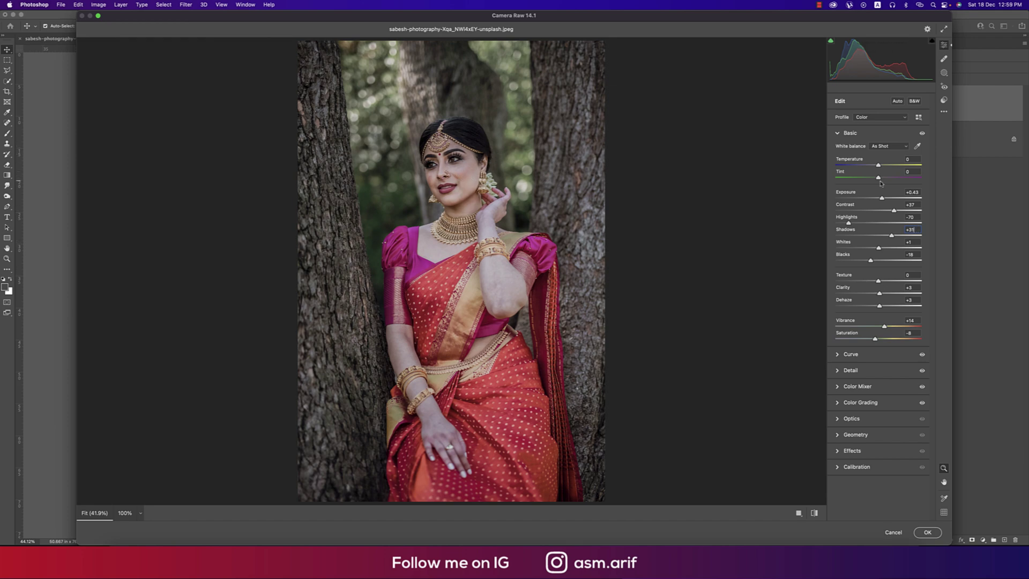
# Step: Test brighter Highlights and fully darkened Shadows, settling Shadows at about +27
pyautogui.click(884, 223)
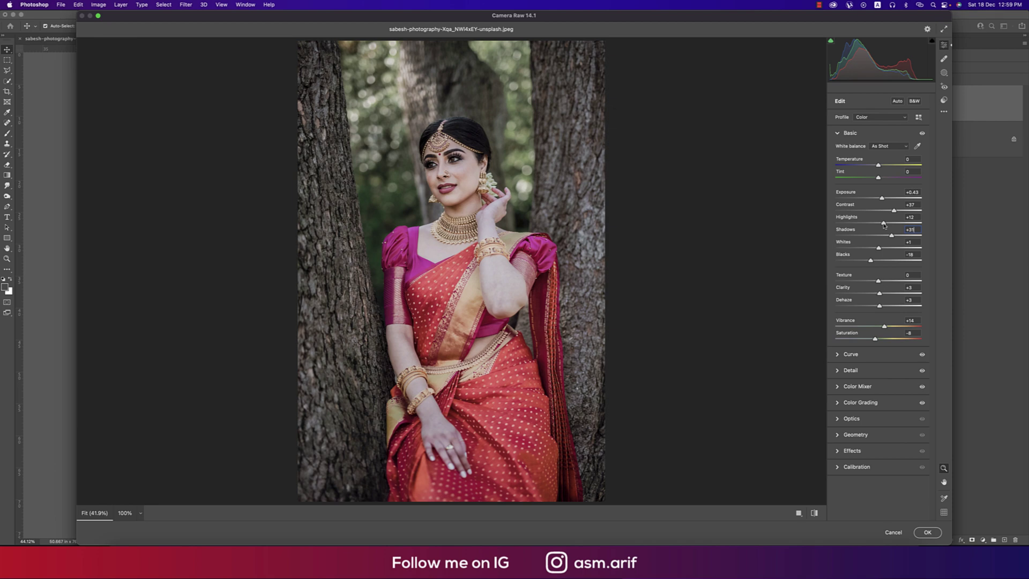
pyautogui.press('super+z')
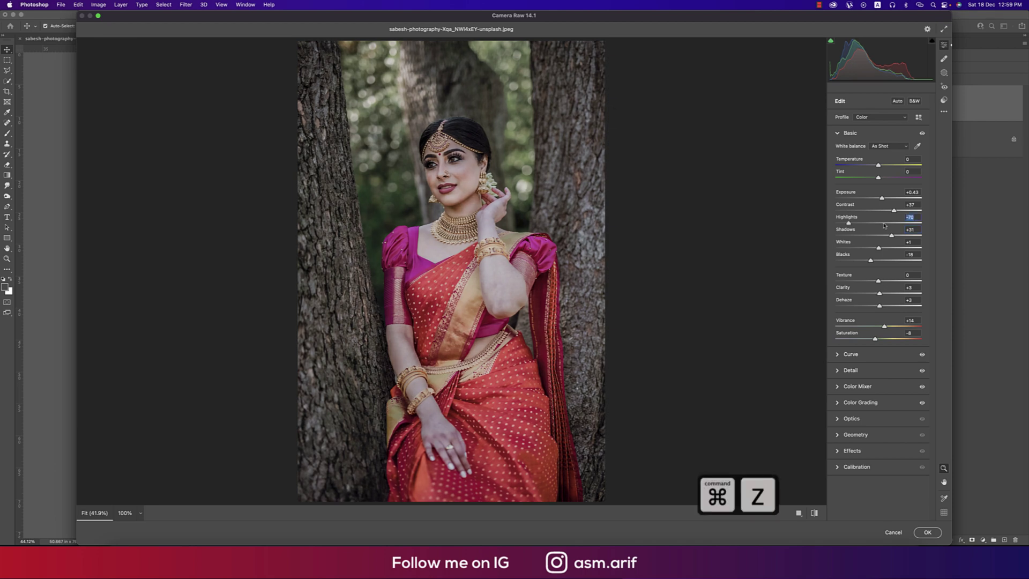
pyautogui.moveTo(869, 220)
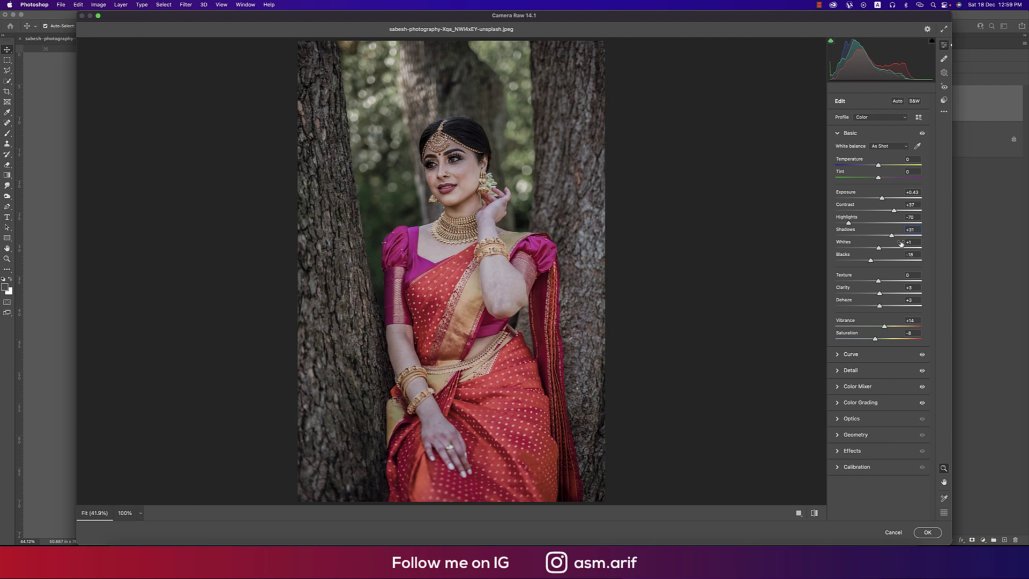
pyautogui.moveTo(896, 238); pyautogui.dragTo(804, 233)
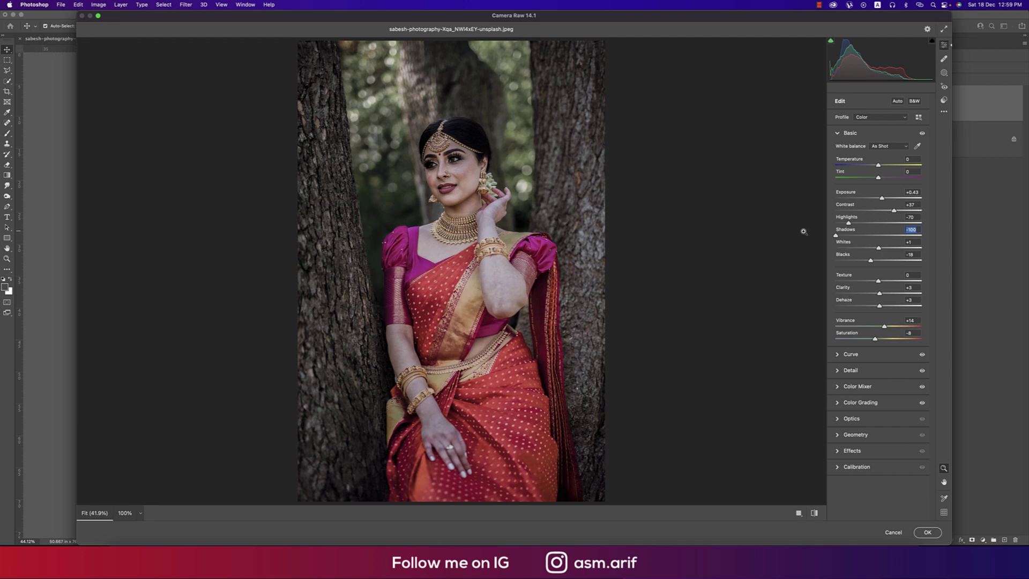
pyautogui.click(891, 236)
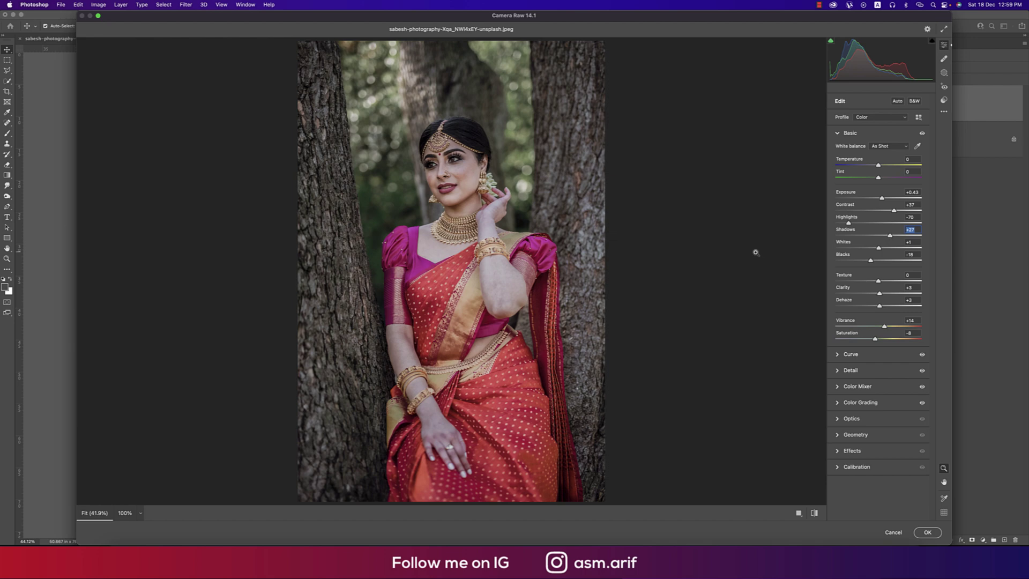
pyautogui.click(910, 242)
# Step: Try brighter Whites and darker Blacks around -33, reverting Blacks to -18
pyautogui.moveTo(878, 248); pyautogui.dragTo(916, 249)
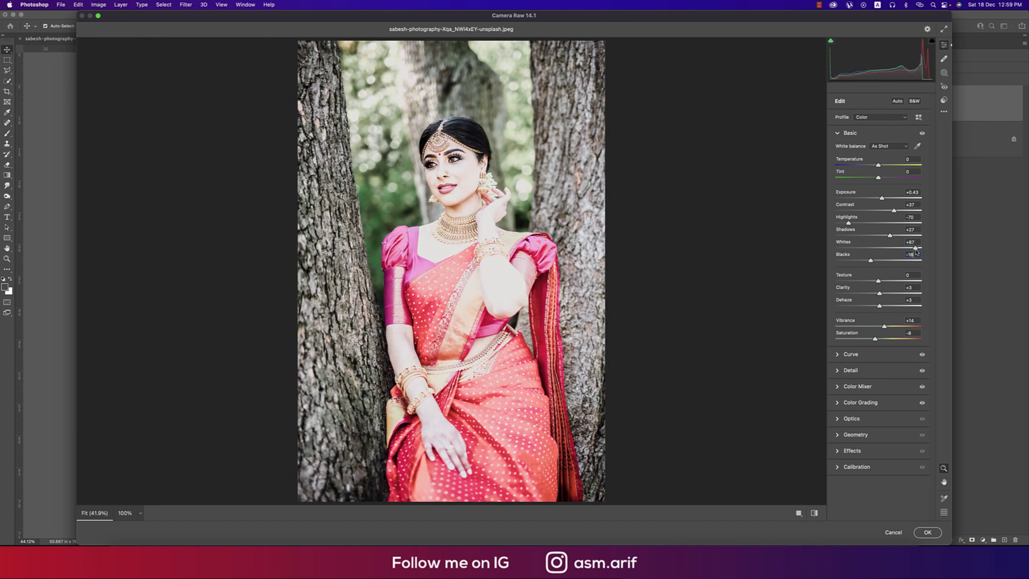
pyautogui.press('super+z')
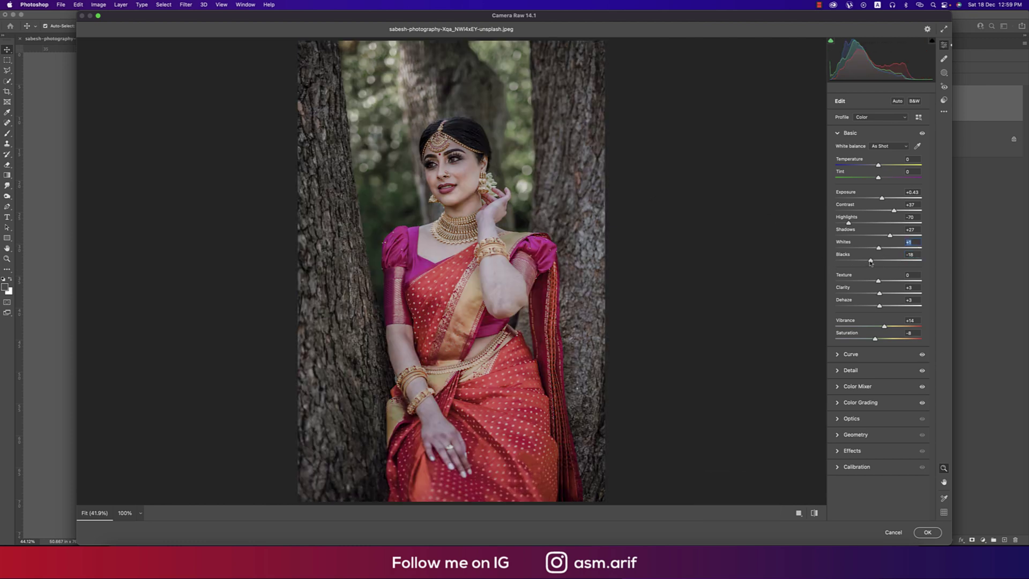
pyautogui.moveTo(870, 261); pyautogui.dragTo(820, 262)
pyautogui.press('super+z')
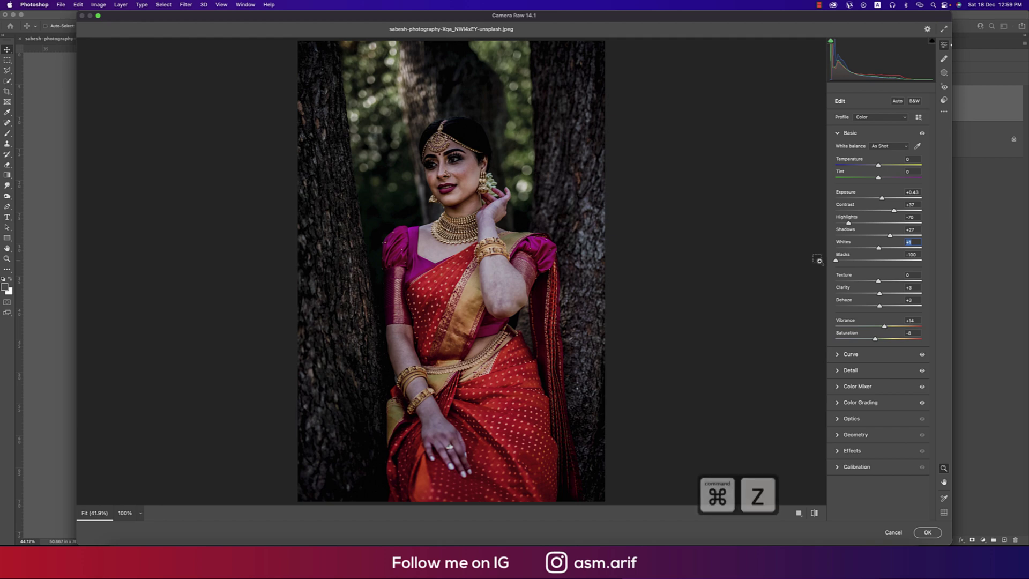
pyautogui.press('super+shift+z')
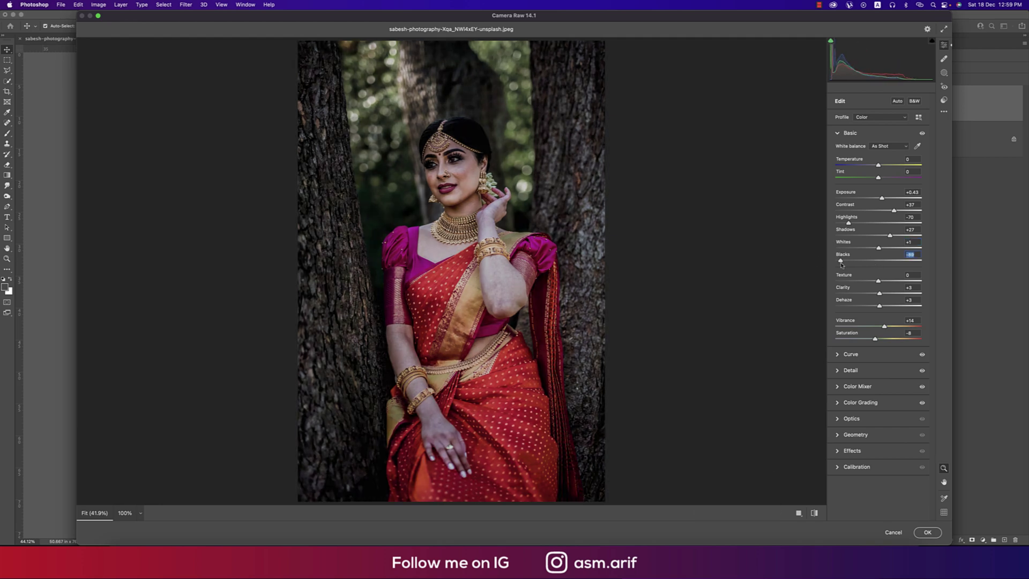
pyautogui.press('super+z')
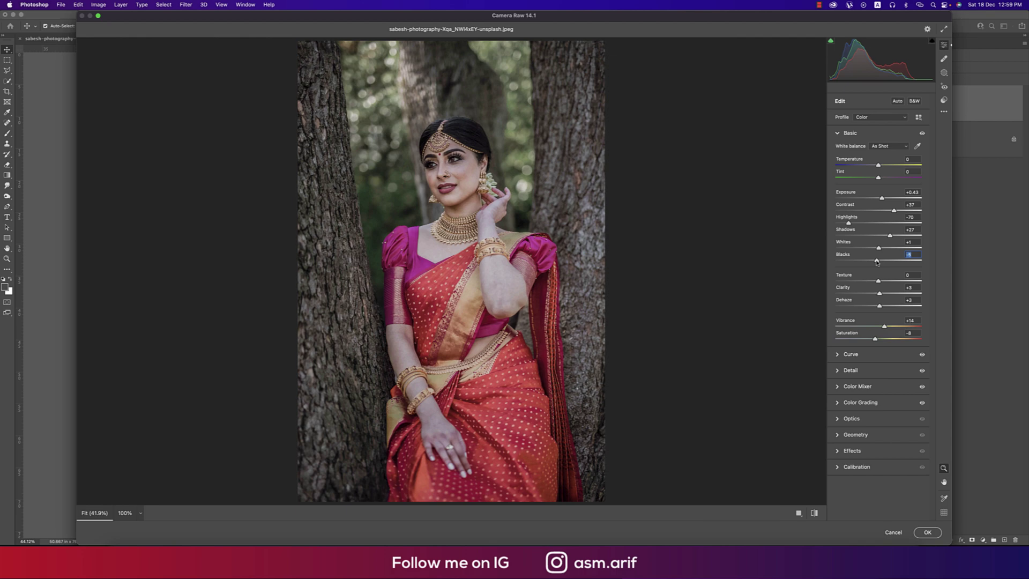
pyautogui.moveTo(871, 261); pyautogui.dragTo(865, 262)
pyautogui.press('super+z')
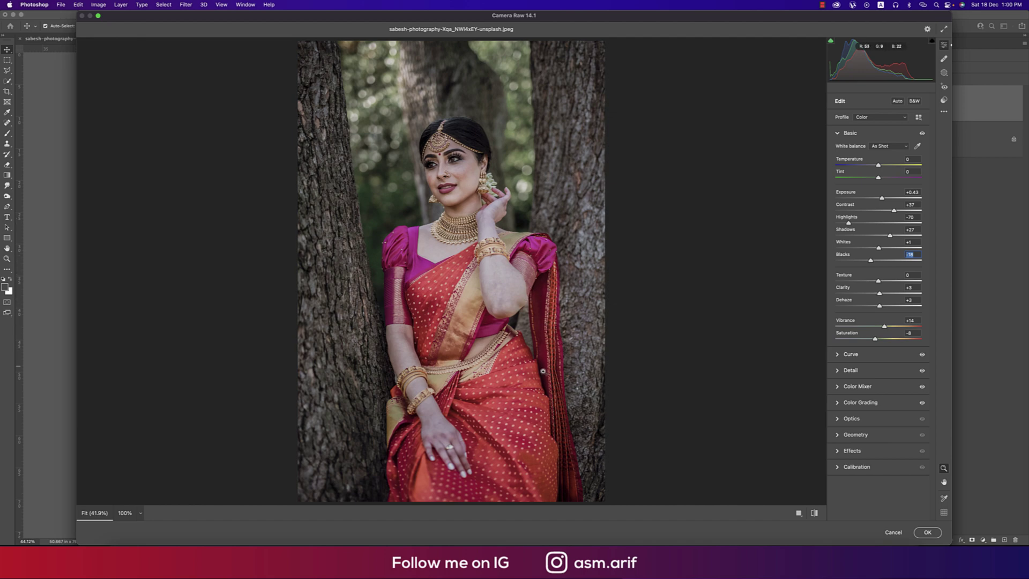
# Step: Set Clarity to 0 in the Basic panel
pyautogui.press('Tab')
pyautogui.click(914, 287)
pyautogui.write('0')
# Step: At 100% zoom, test Clarity -55, Texture +51 and Dehaze -52, undoing each, then fit the view
pyautogui.press('super+alt+0')
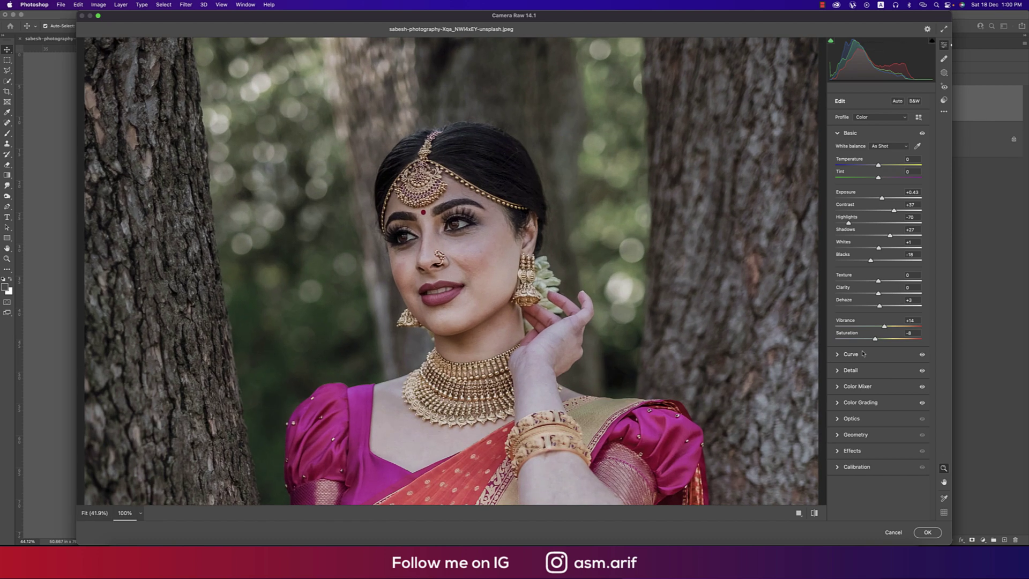
pyautogui.moveTo(878, 294); pyautogui.dragTo(855, 294)
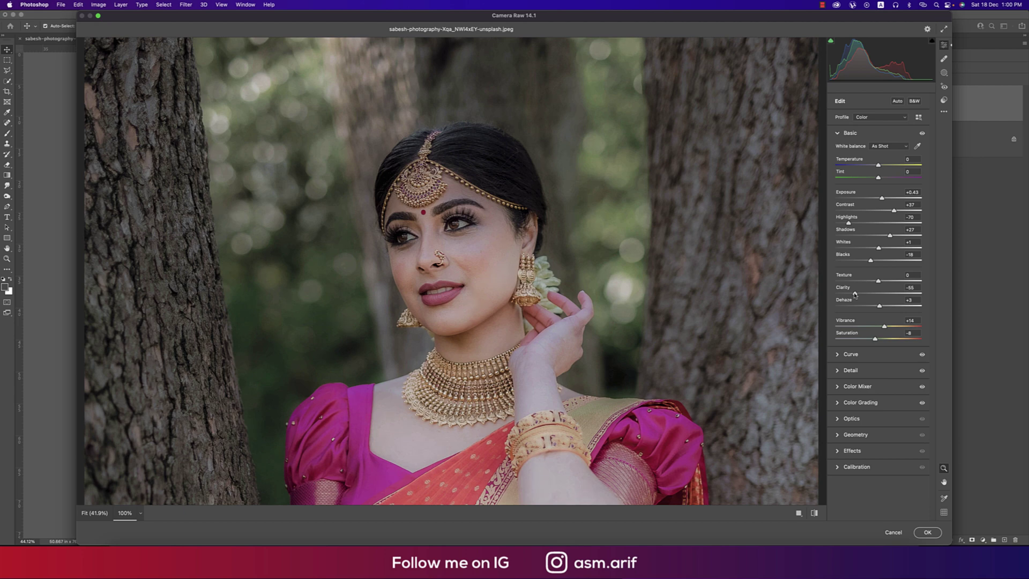
pyautogui.press('super+z')
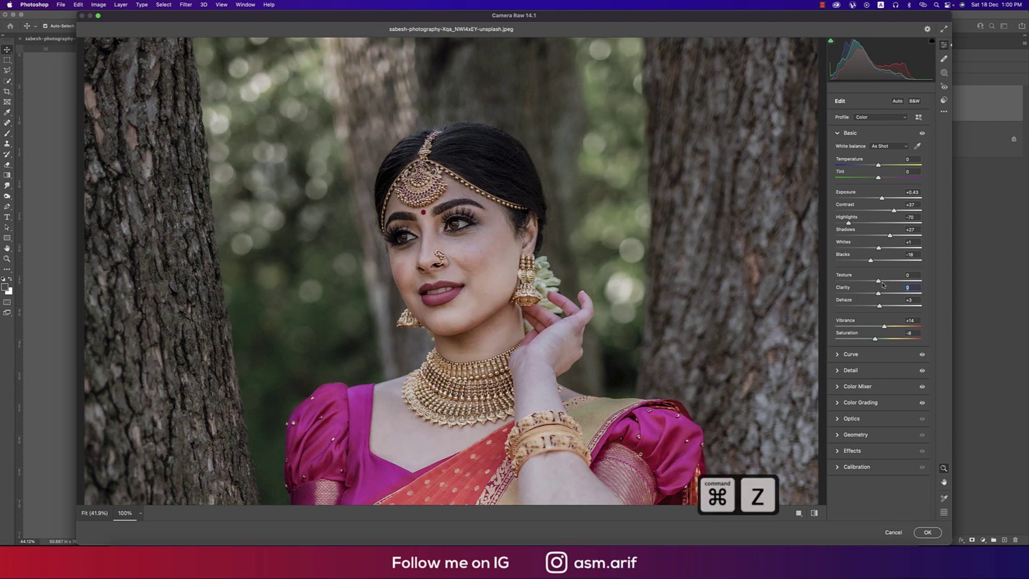
pyautogui.moveTo(877, 281); pyautogui.dragTo(901, 282)
pyautogui.press('super+z')
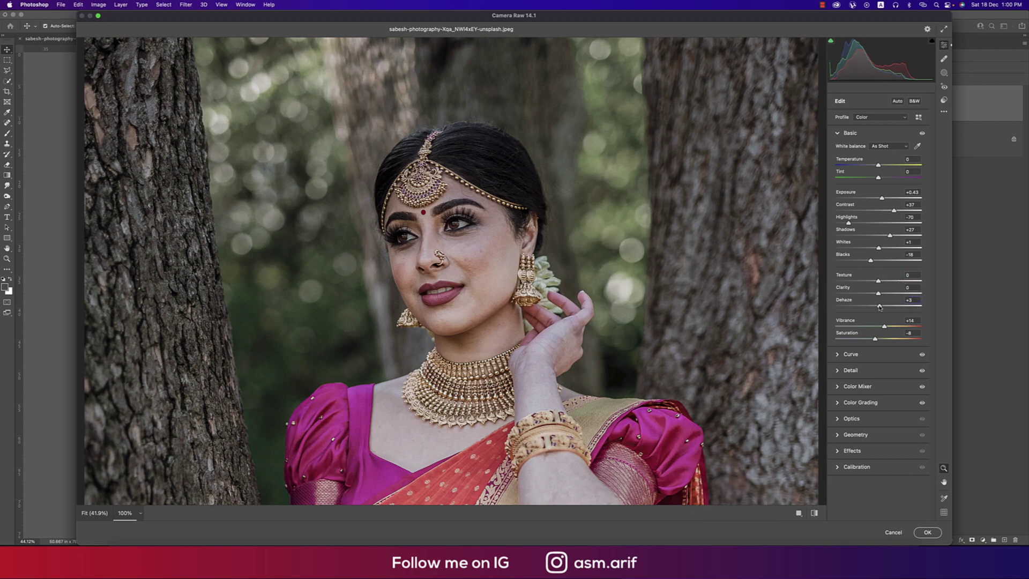
pyautogui.moveTo(880, 307); pyautogui.dragTo(856, 307)
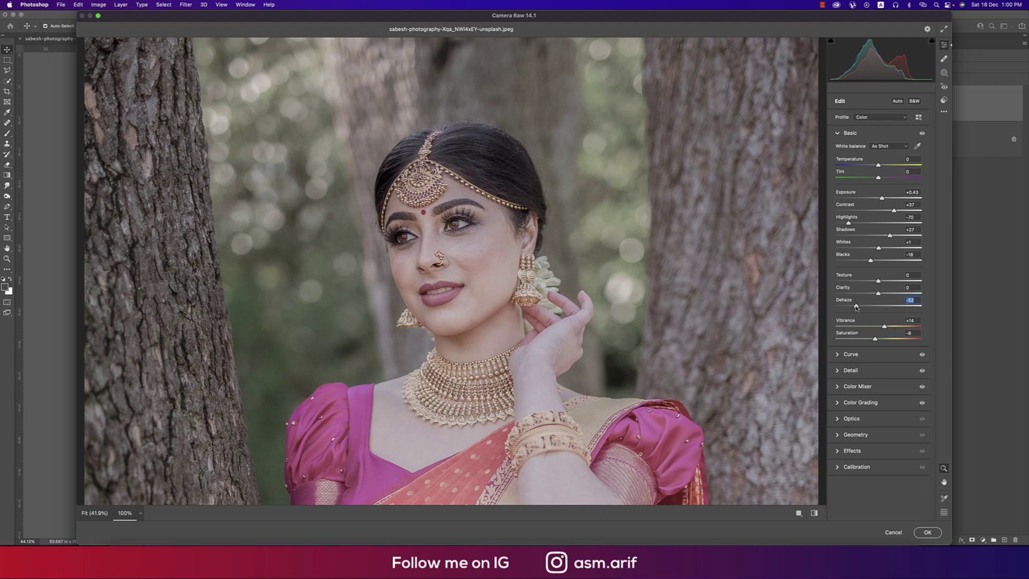
pyautogui.press('super+z')
pyautogui.press('super+0')
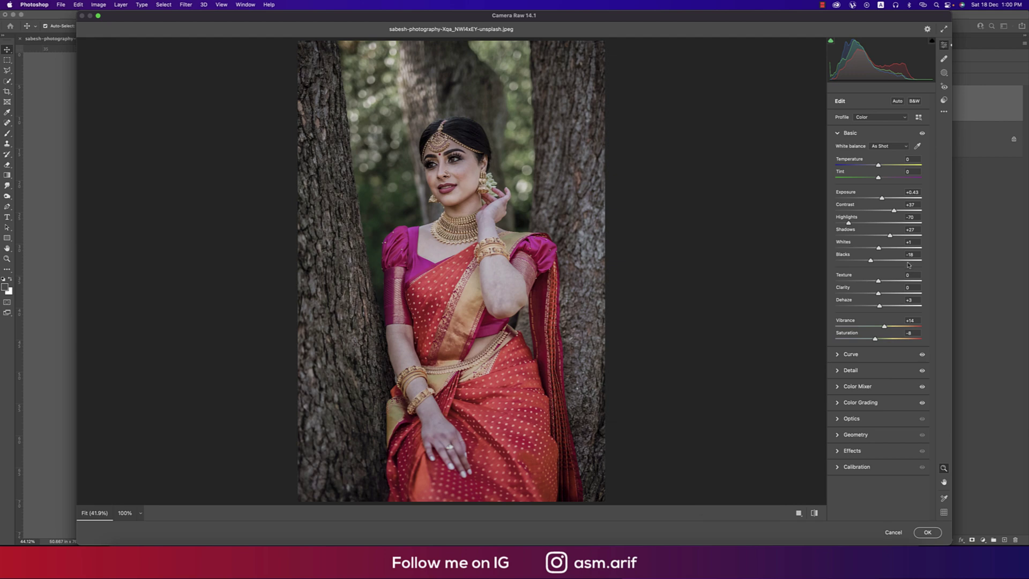
pyautogui.click(920, 300)
pyautogui.click(917, 320)
pyautogui.moveTo(874, 343); pyautogui.dragTo(896, 344)
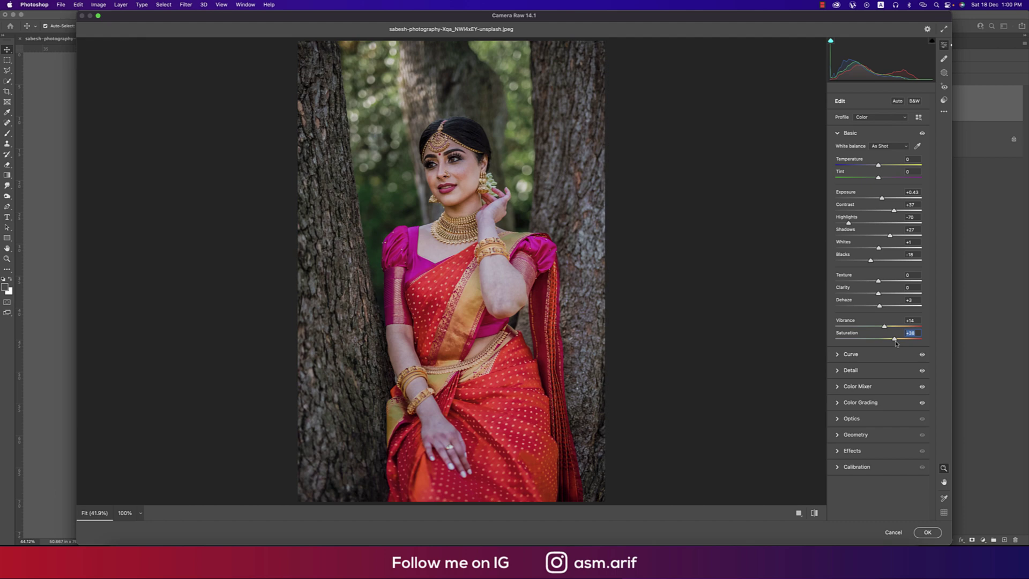
pyautogui.press('super+z')
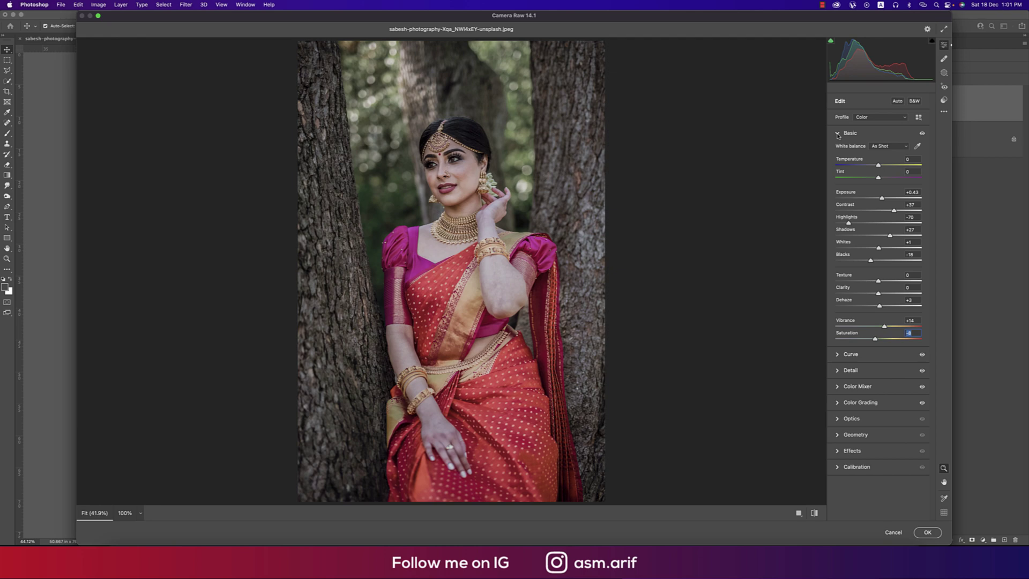
# Step: Collapse Basic, glance at the Tone Curve, and review the Detail sharpening Amount, Radius and Detail values
pyautogui.click(837, 134)
pyautogui.click(838, 151)
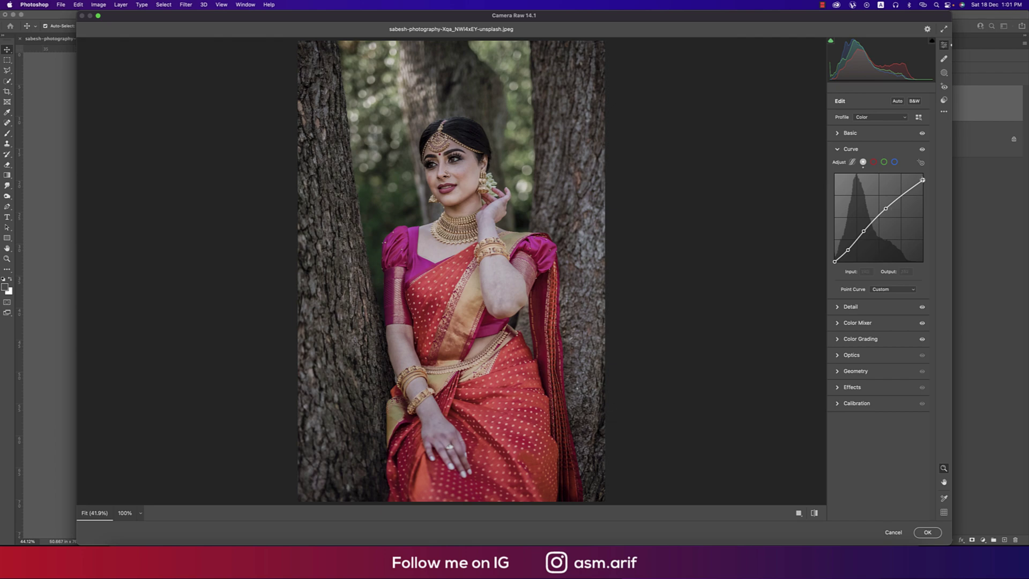
pyautogui.click(836, 150)
pyautogui.click(838, 167)
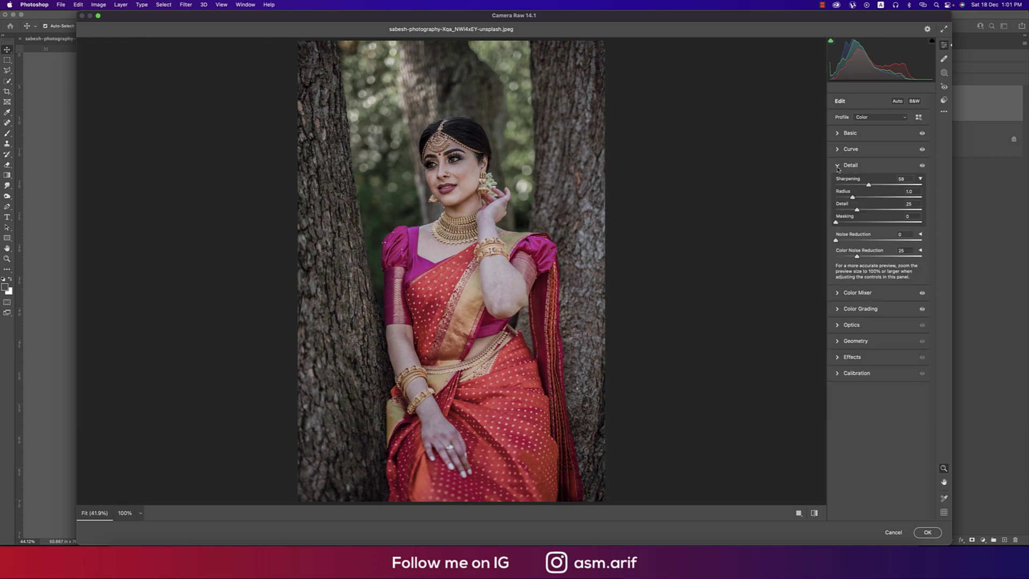
pyautogui.click(903, 180)
pyautogui.click(905, 179)
pyautogui.click(911, 203)
# Step: At 100% zoom set Noise Reduction to 10, then switch from Detail to the Color Mixer
pyautogui.press('super+alt+0')
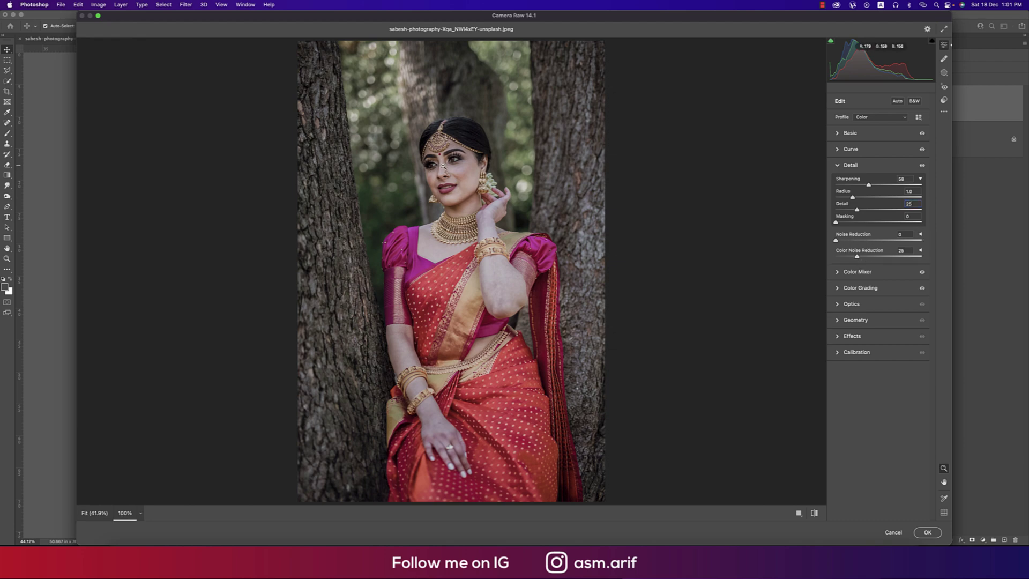
pyautogui.click(847, 241)
pyautogui.moveTo(847, 242); pyautogui.dragTo(845, 244)
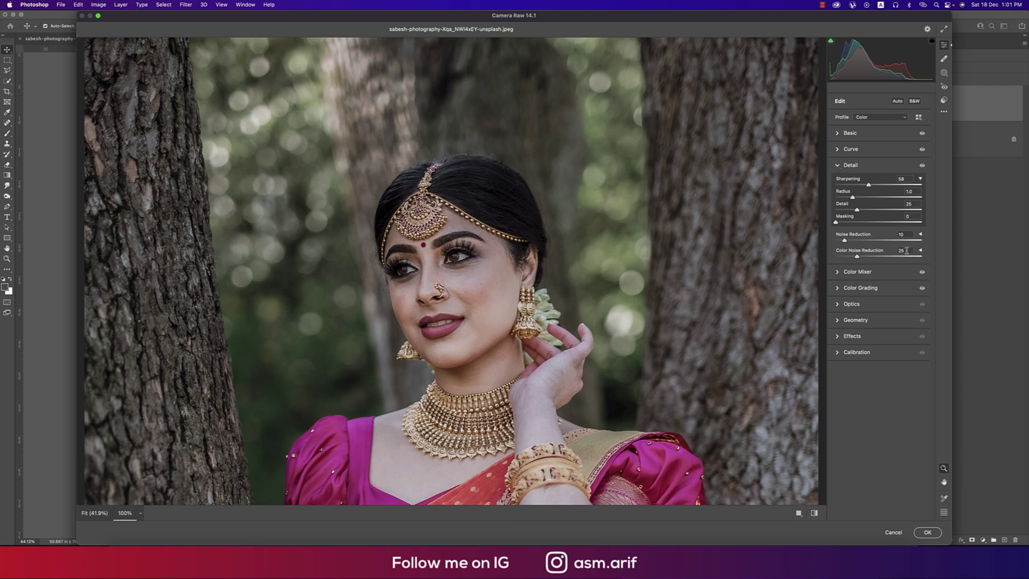
pyautogui.click(838, 167)
pyautogui.click(837, 181)
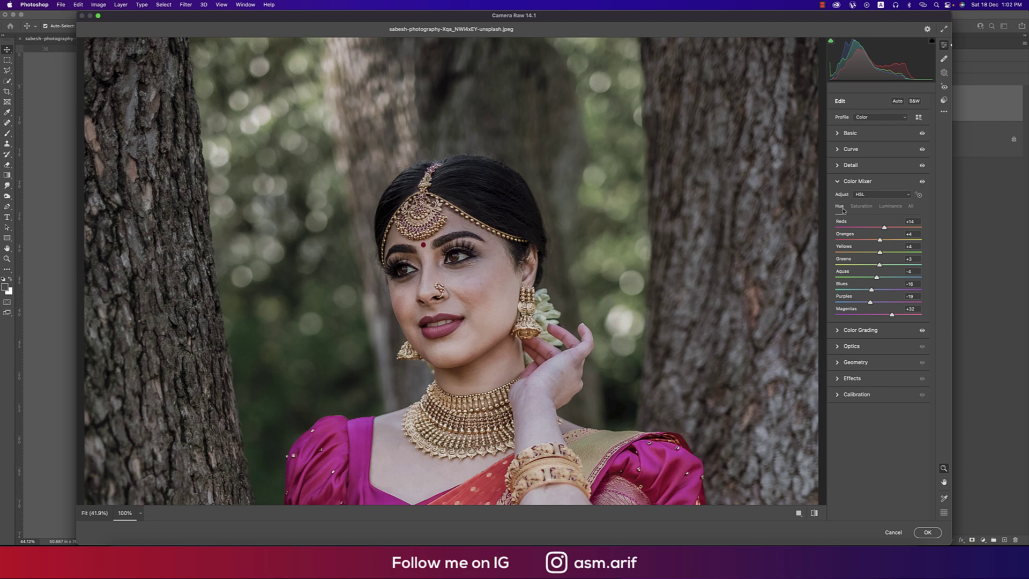
# Step: Cycle through the Saturation, Luminance and Hue tabs and inspect the Reds-to-Aquas hue values
pyautogui.click(855, 209)
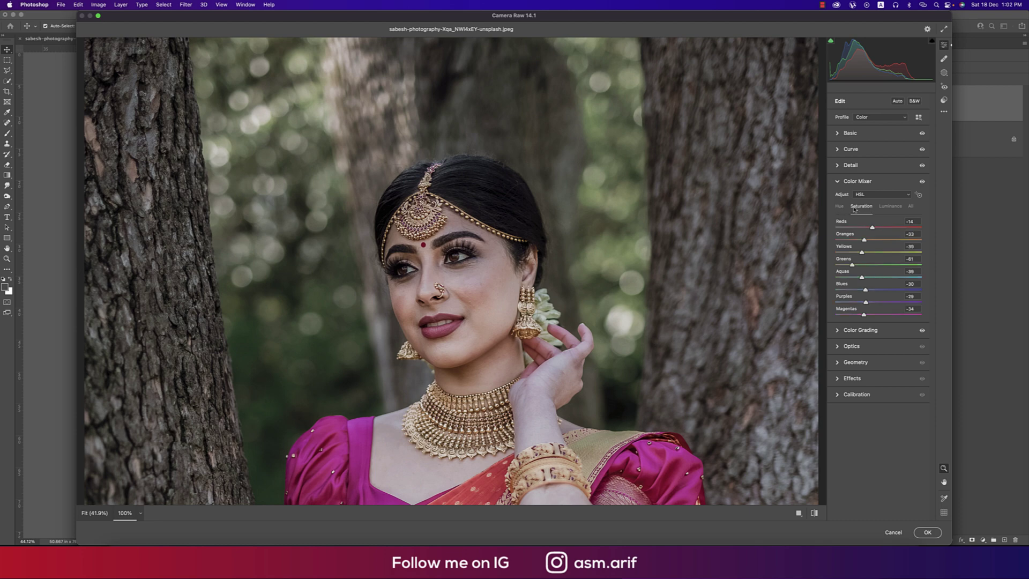
pyautogui.click(884, 209)
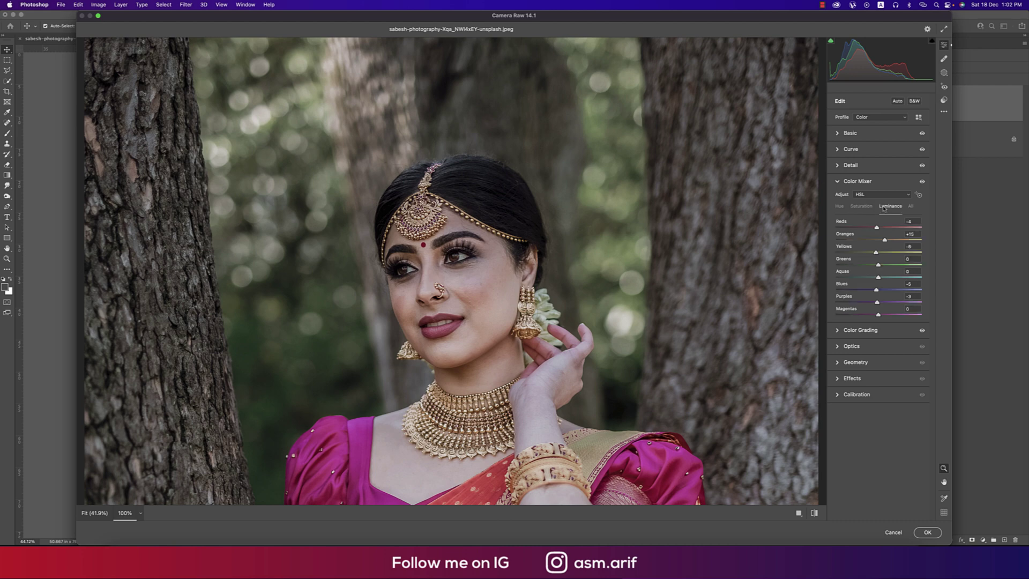
pyautogui.click(840, 207)
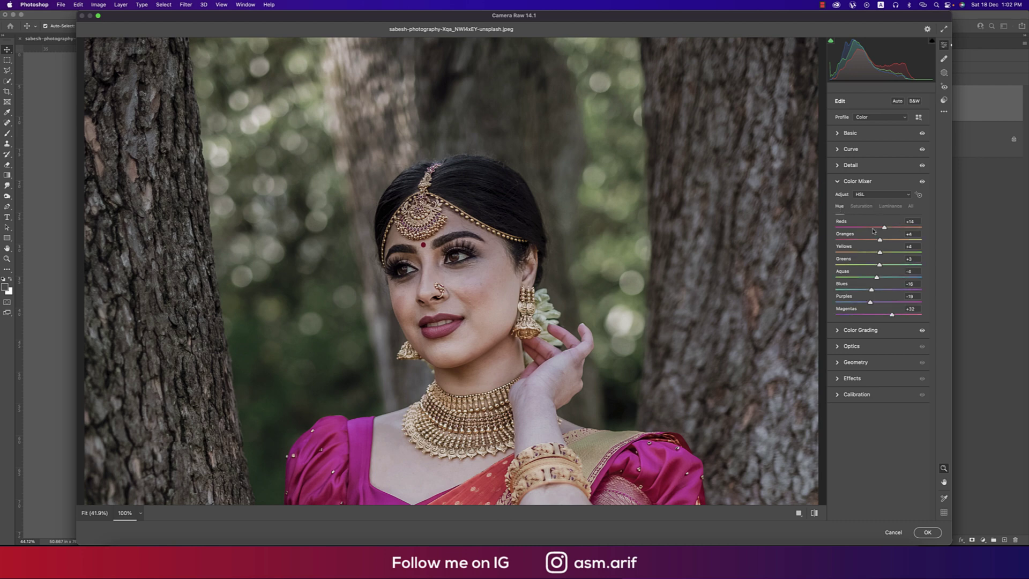
pyautogui.click(913, 222)
pyautogui.press('Tab')
pyautogui.click(915, 247)
pyautogui.click(918, 271)
# Step: Switch to the Saturation tab, inspect the Reds value, and fit the photo in view
pyautogui.click(870, 207)
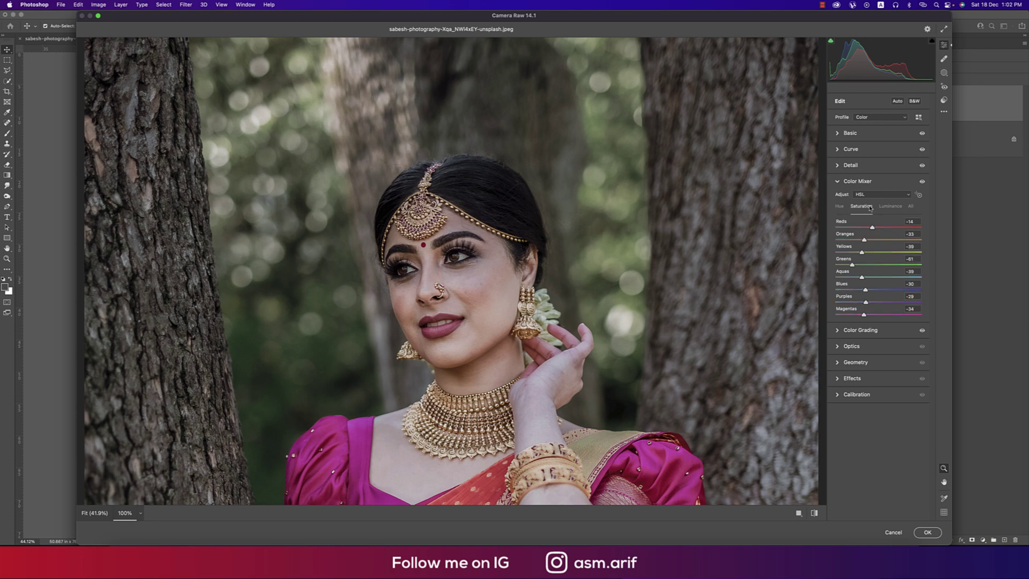
pyautogui.click(914, 221)
pyautogui.press('super+0')
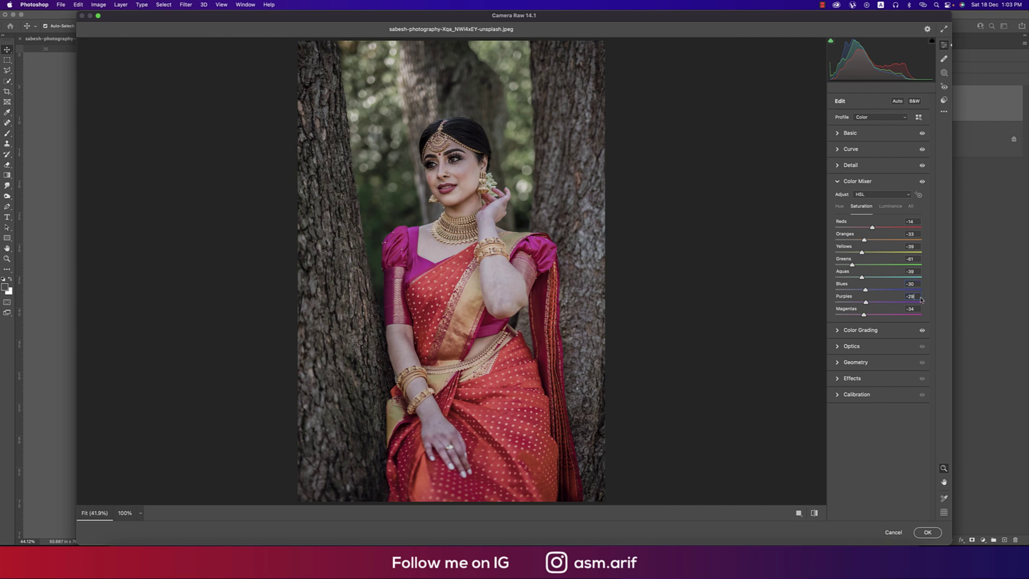
# Step: Inspect the Color Mixer Luminance values for Yellows and Blues
pyautogui.click(892, 207)
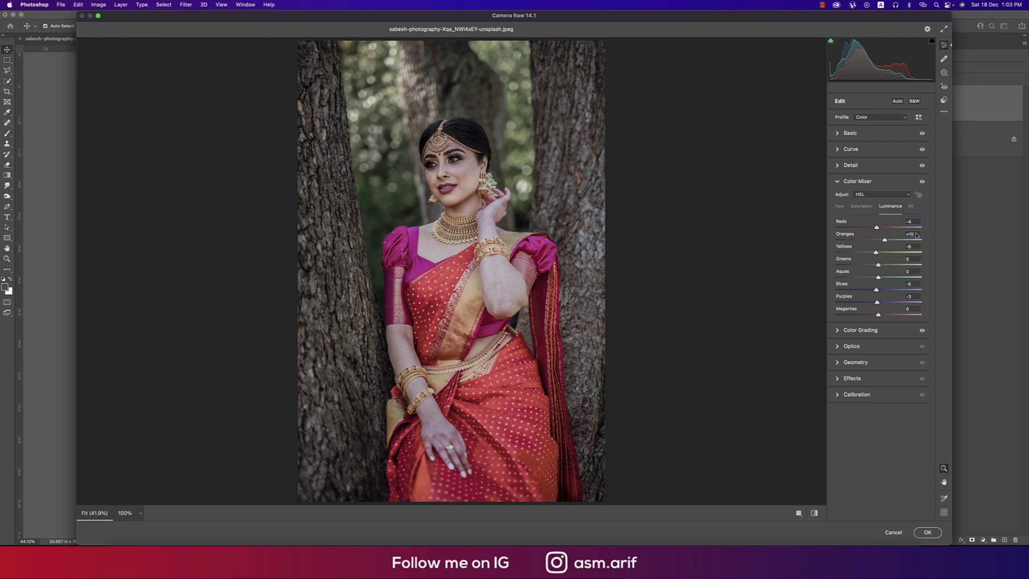
pyautogui.click(912, 247)
pyautogui.click(916, 283)
# Step: Toggle the Color Mixer edits off and on to compare, then collapse the section
pyautogui.click(814, 512)
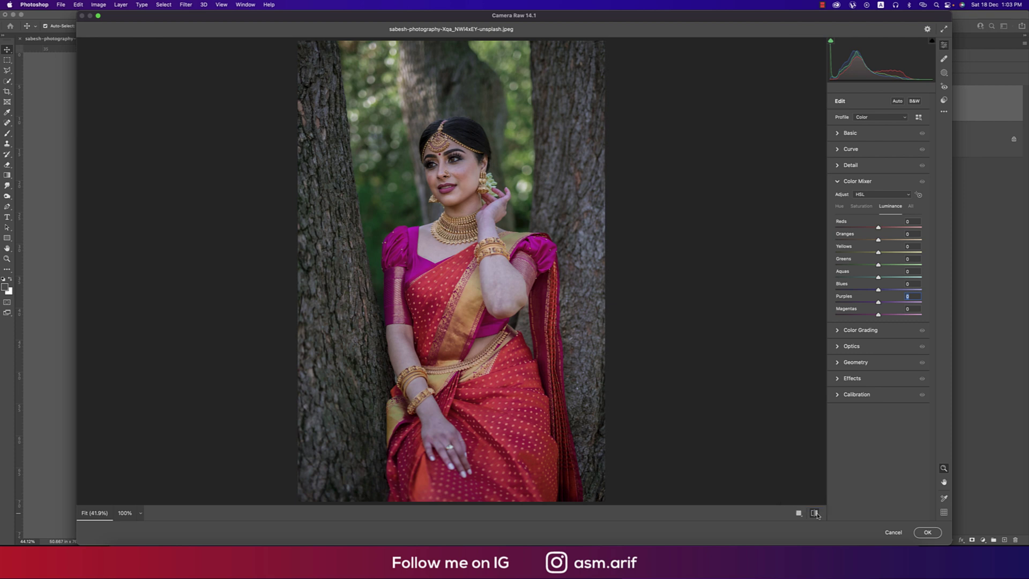
pyautogui.click(814, 513)
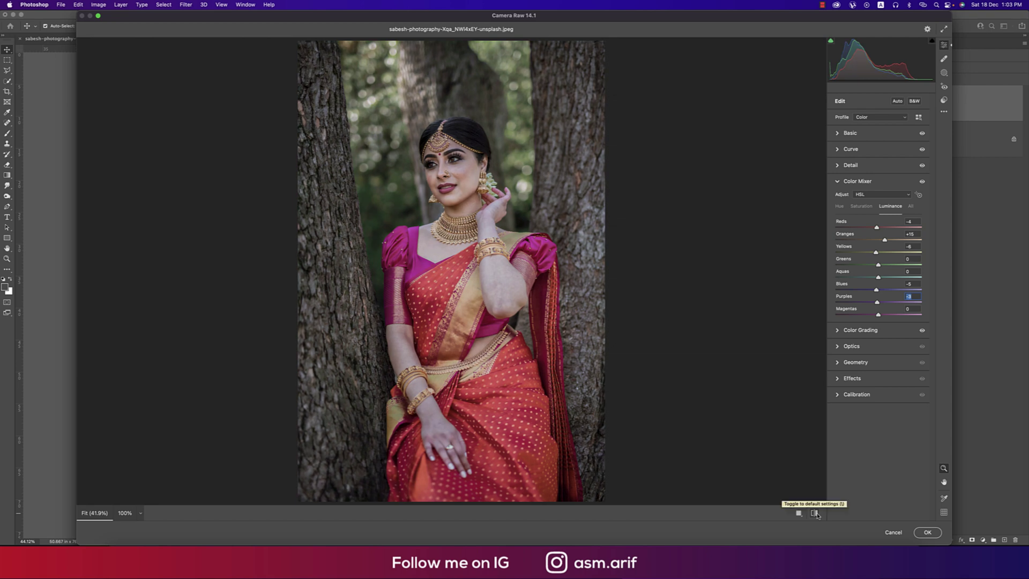
pyautogui.click(838, 185)
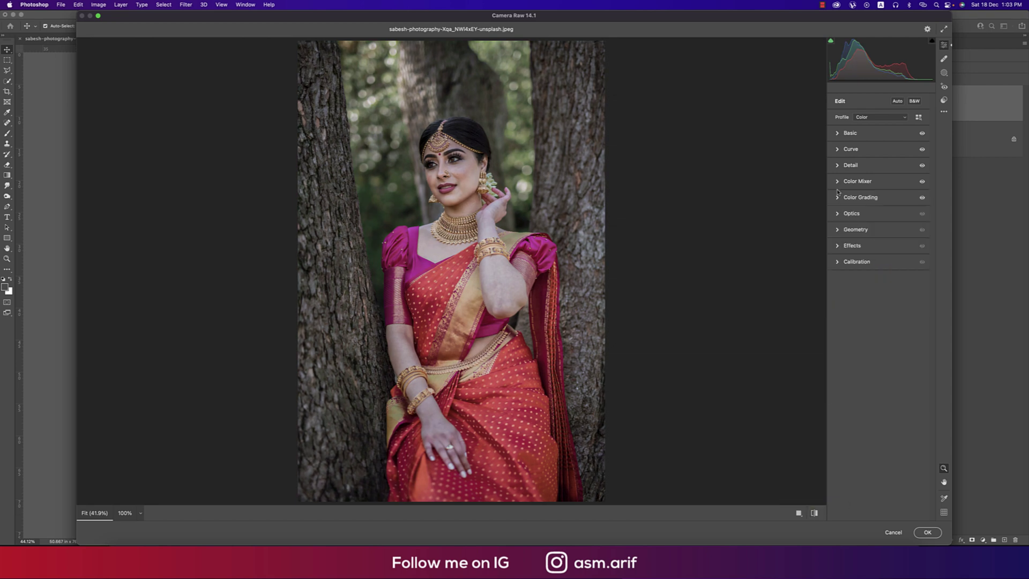
# Step: Open Color Grading and review the shadows Hue and Saturation values
pyautogui.click(836, 198)
pyautogui.click(876, 209)
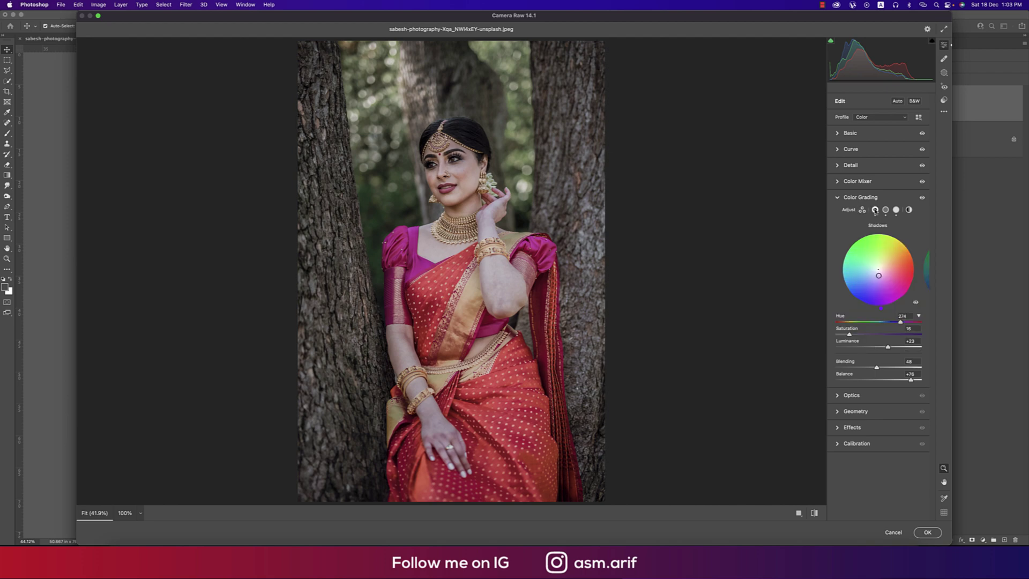
pyautogui.click(885, 210)
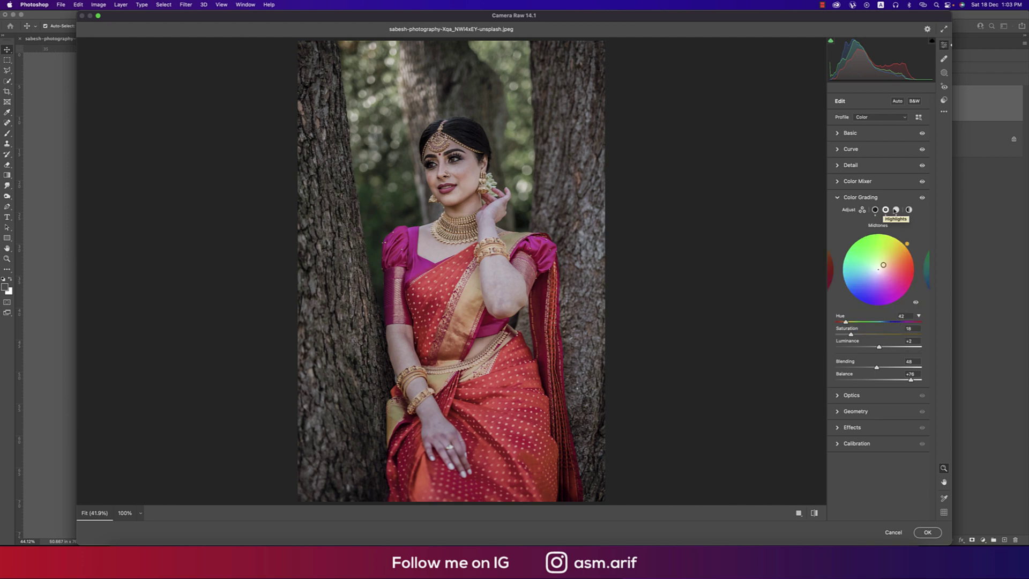
pyautogui.click(878, 210)
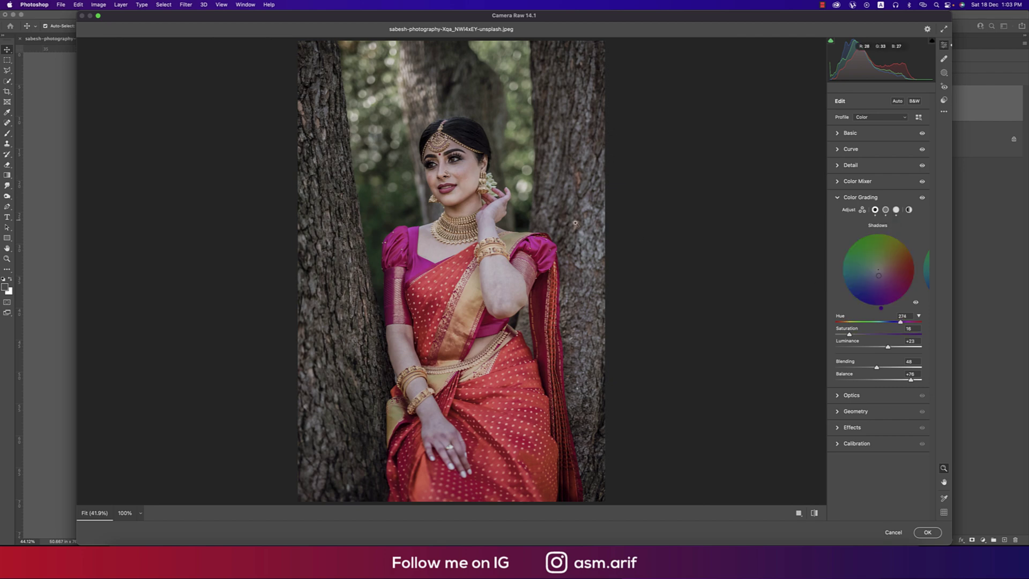
pyautogui.click(902, 316)
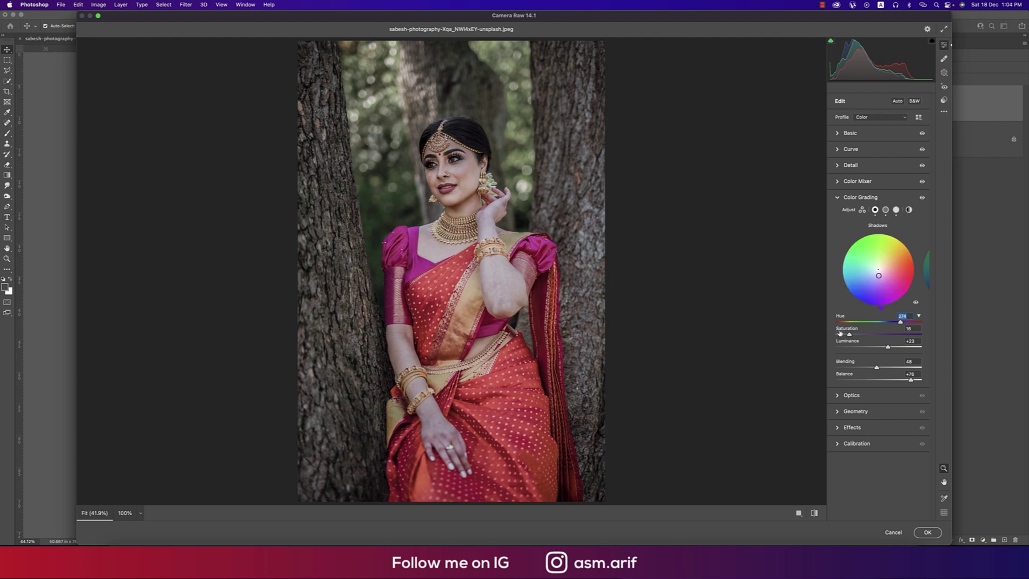
pyautogui.click(914, 329)
# Step: Review midtones and highlights grading at 100% and fit, then close Color Grading for Optics
pyautogui.click(885, 209)
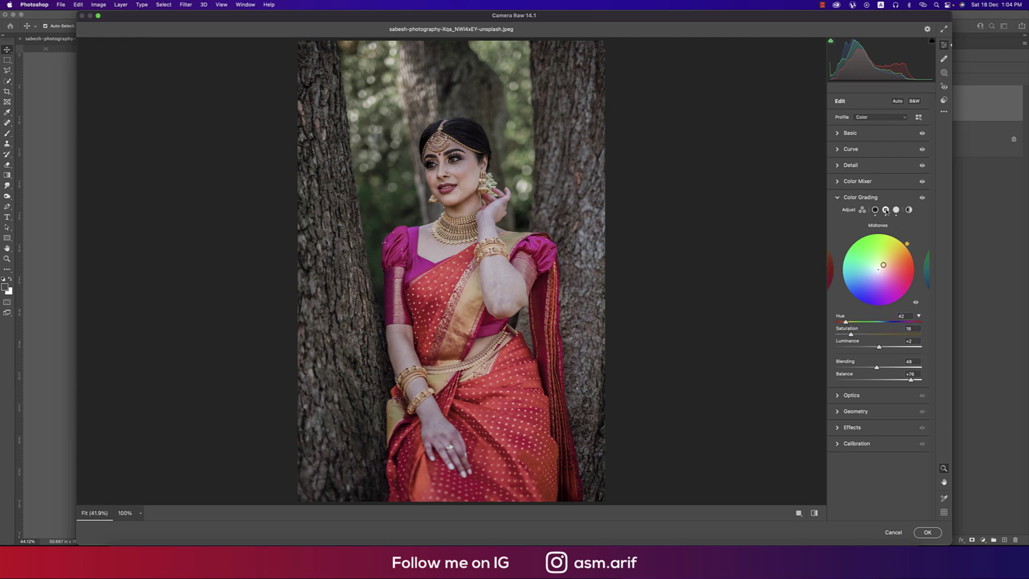
pyautogui.click(467, 204)
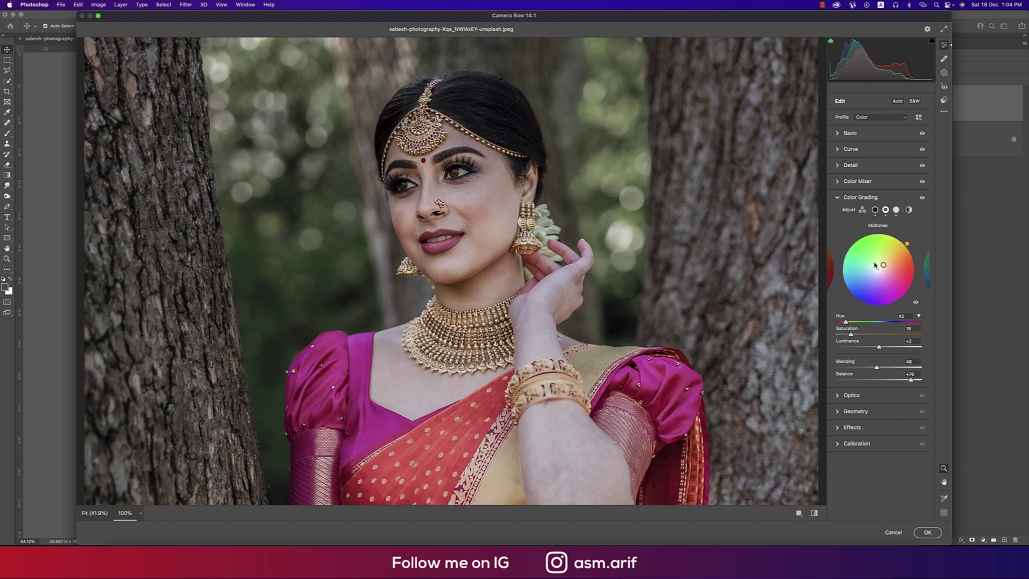
pyautogui.click(901, 318)
pyautogui.click(915, 329)
pyautogui.click(897, 209)
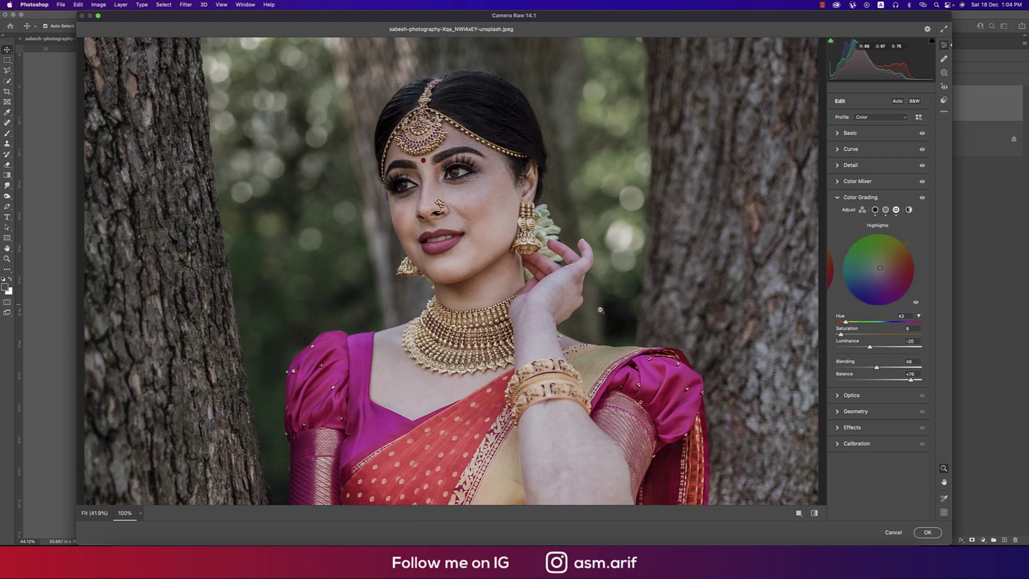
pyautogui.click(633, 299)
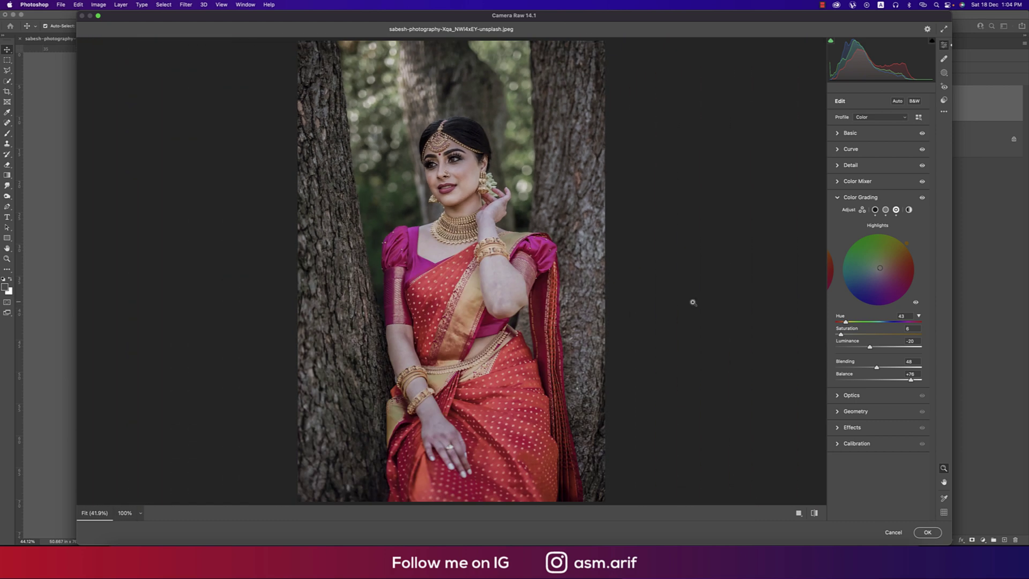
pyautogui.click(910, 328)
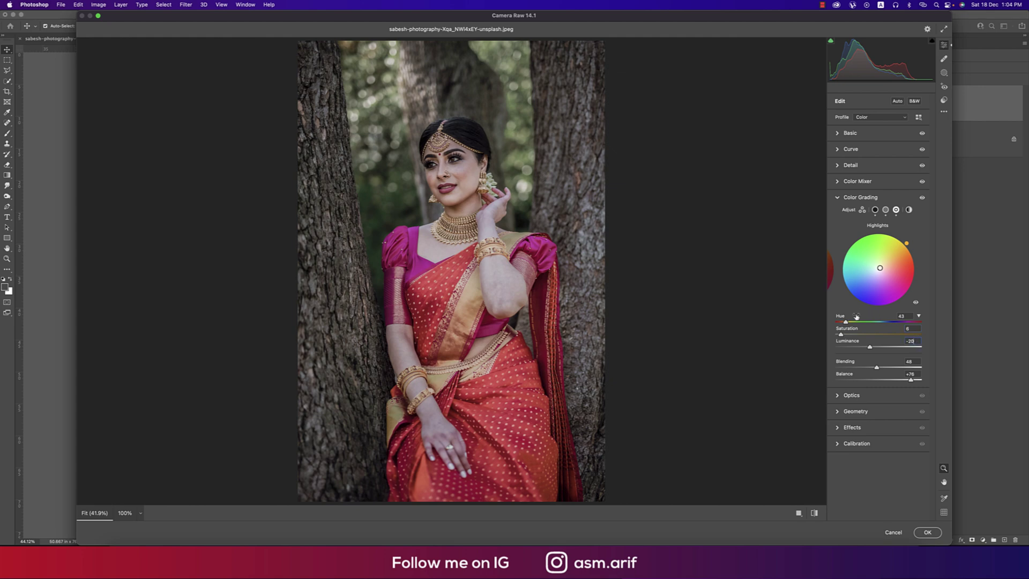
pyautogui.click(837, 198)
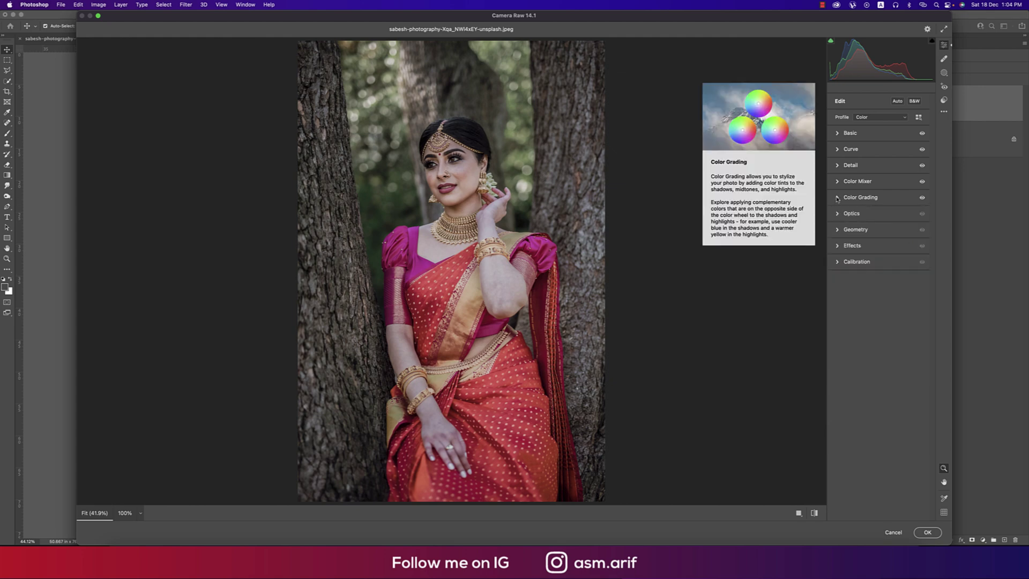
pyautogui.click(837, 215)
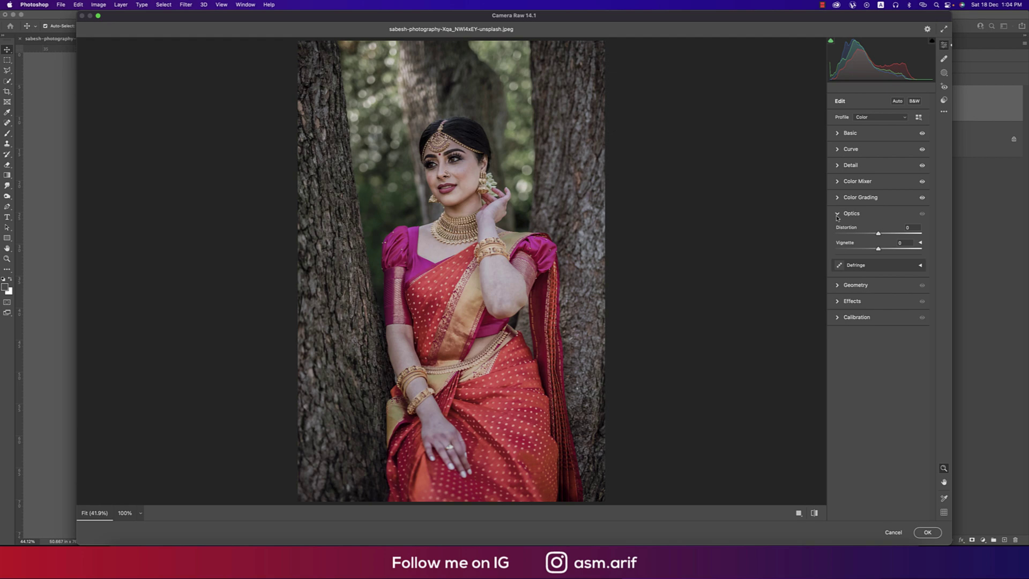
# Step: Peek at Optics, Geometry and Effects, then set Vignetting to -8
pyautogui.click(839, 215)
pyautogui.click(835, 235)
pyautogui.click(837, 235)
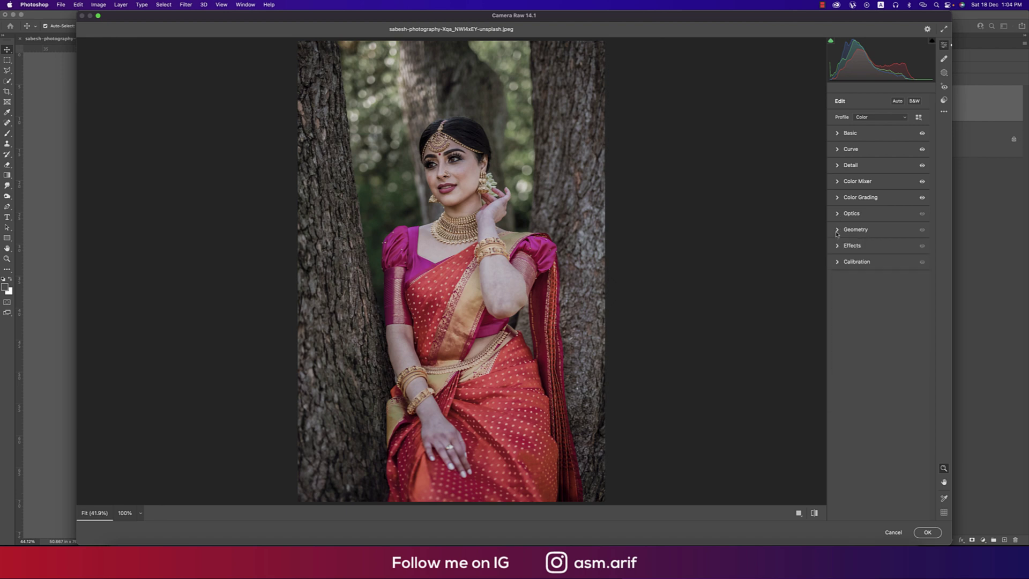
pyautogui.click(838, 246)
pyautogui.click(838, 246)
pyautogui.click(840, 247)
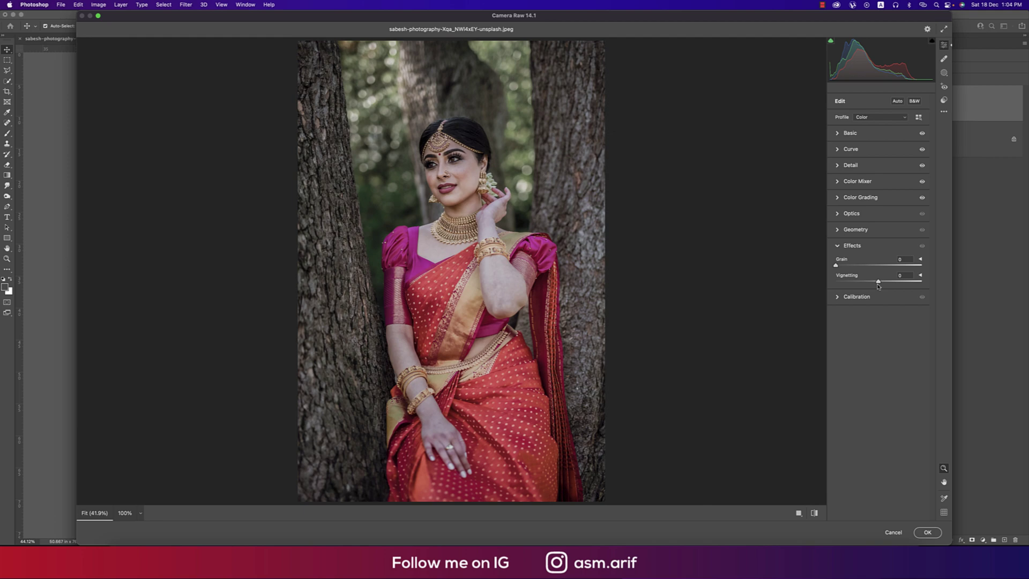
pyautogui.moveTo(878, 282); pyautogui.dragTo(876, 283)
# Step: Glance at Calibration and apply the Camera Raw edits with OK
pyautogui.click(840, 298)
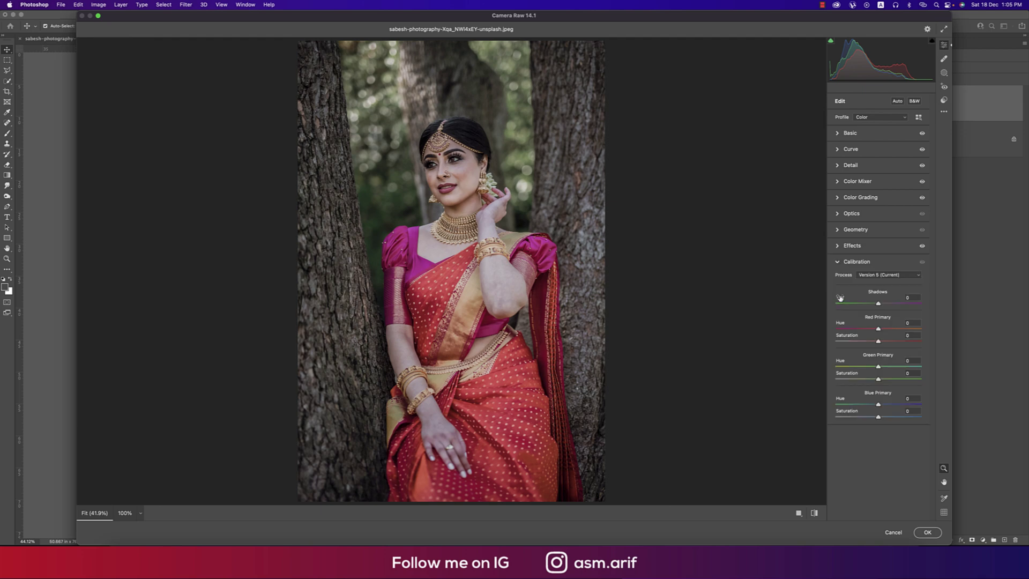
pyautogui.click(836, 262)
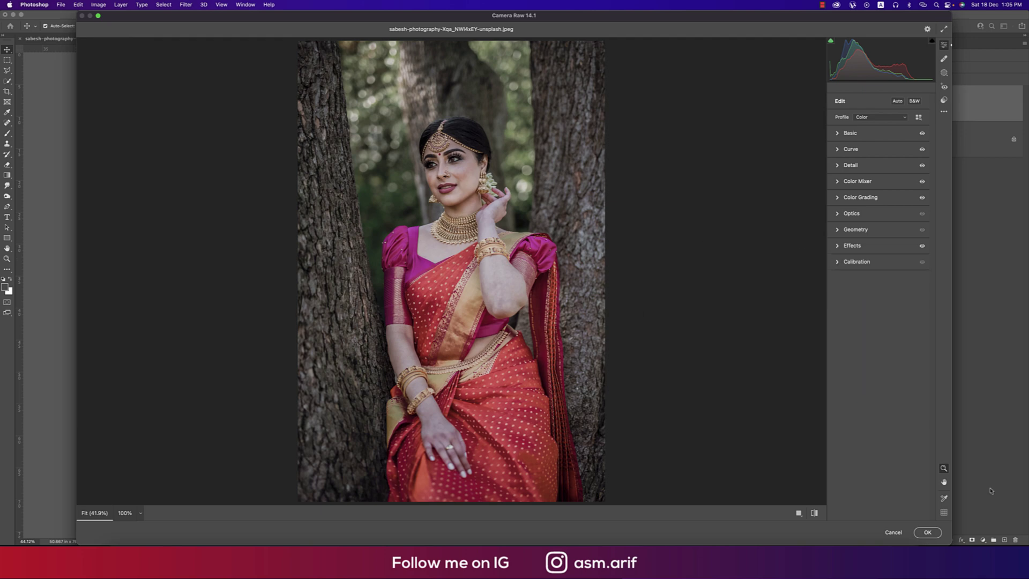
pyautogui.click(928, 531)
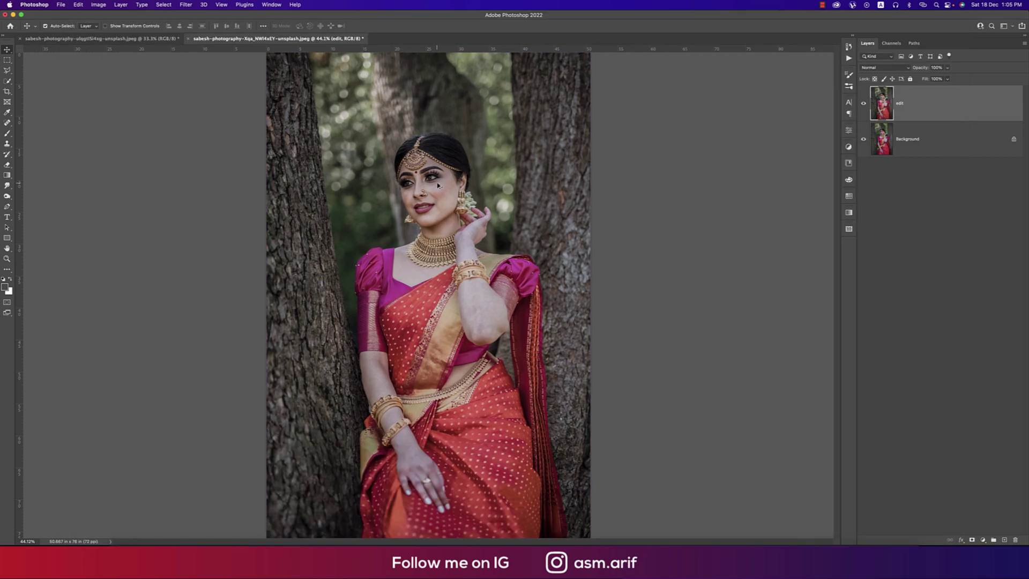
# Step: Open Neural Filters and turn on Skin Smoothing for the bride's face
pyautogui.scroll(5, 437, 187)
pyautogui.scroll(-5, 437, 187)
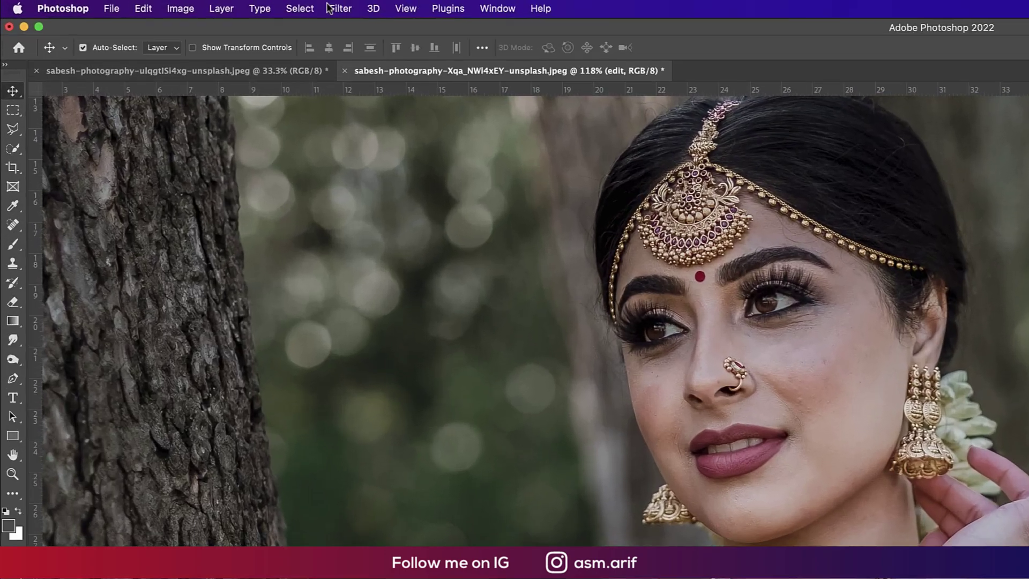
pyautogui.click(186, 4)
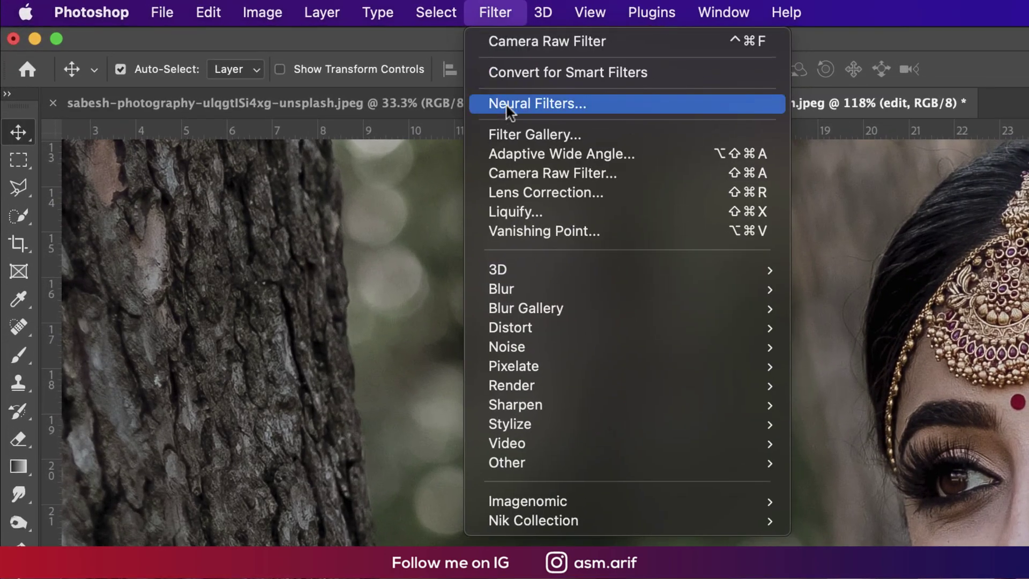
pyautogui.click(179, 40)
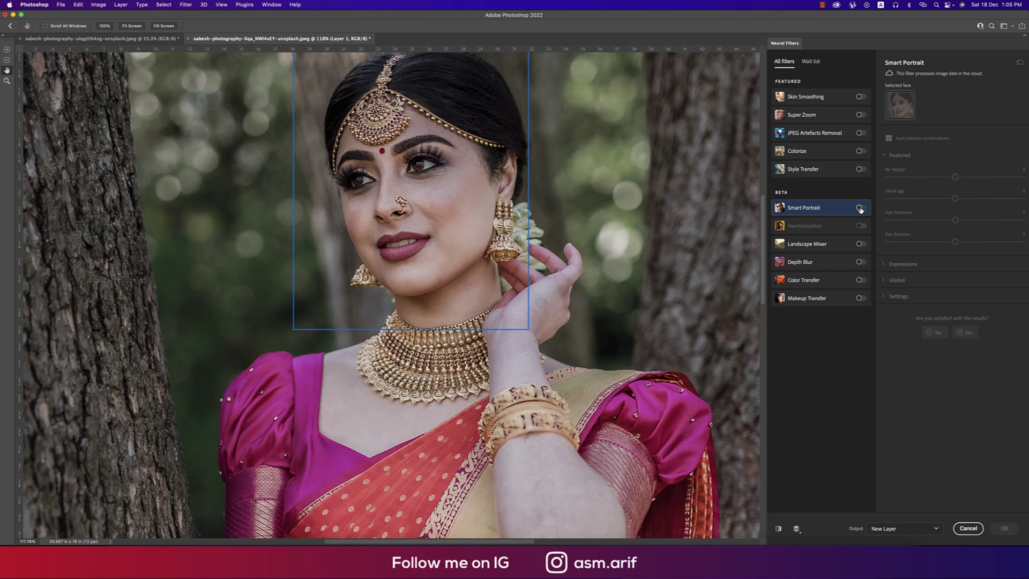
pyautogui.click(860, 98)
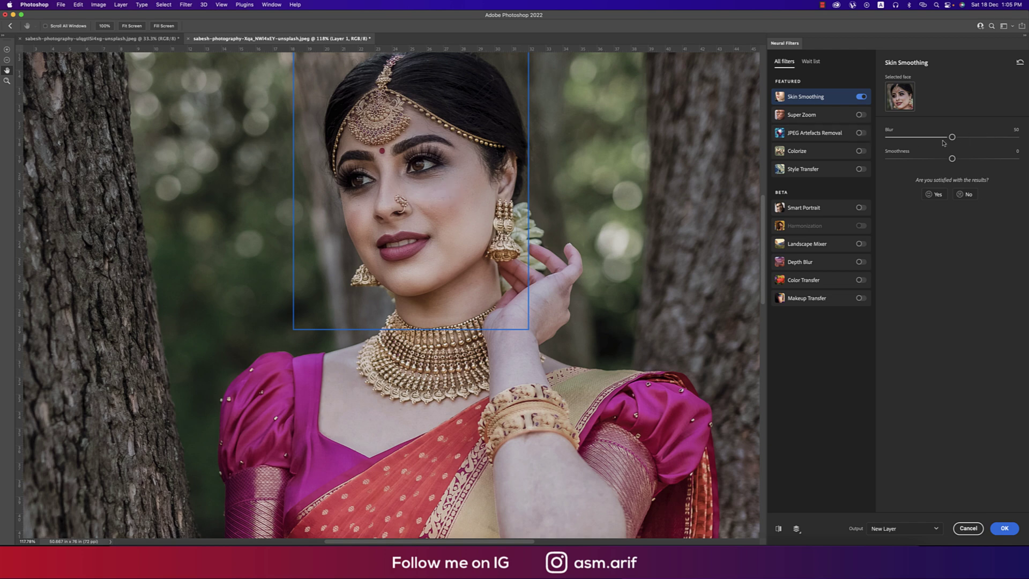
# Step: Set Skin Smoothing to Blur 44 and Smoothness +40, outputting it as new Layer 1
pyautogui.click(921, 137)
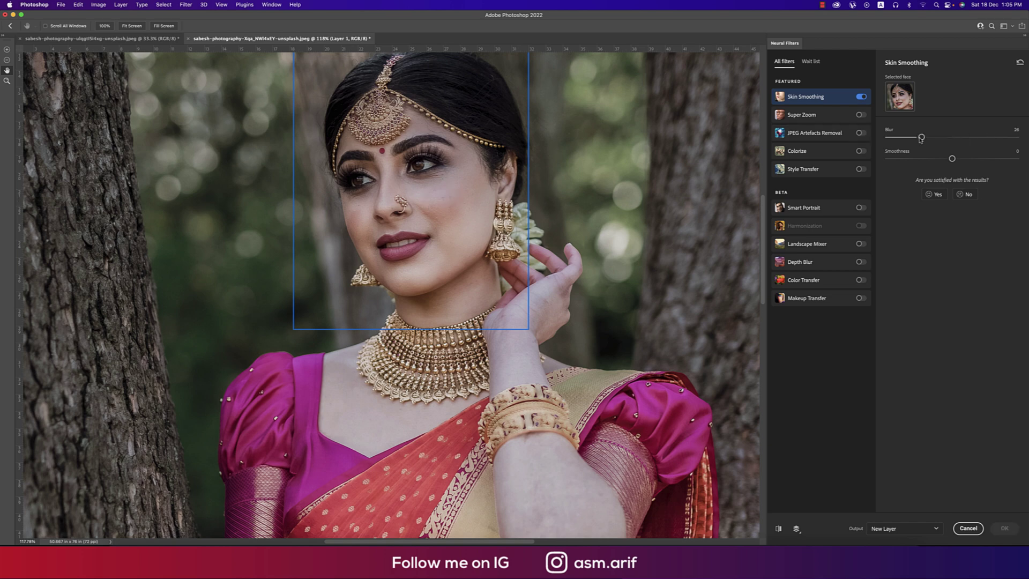
pyautogui.click(981, 159)
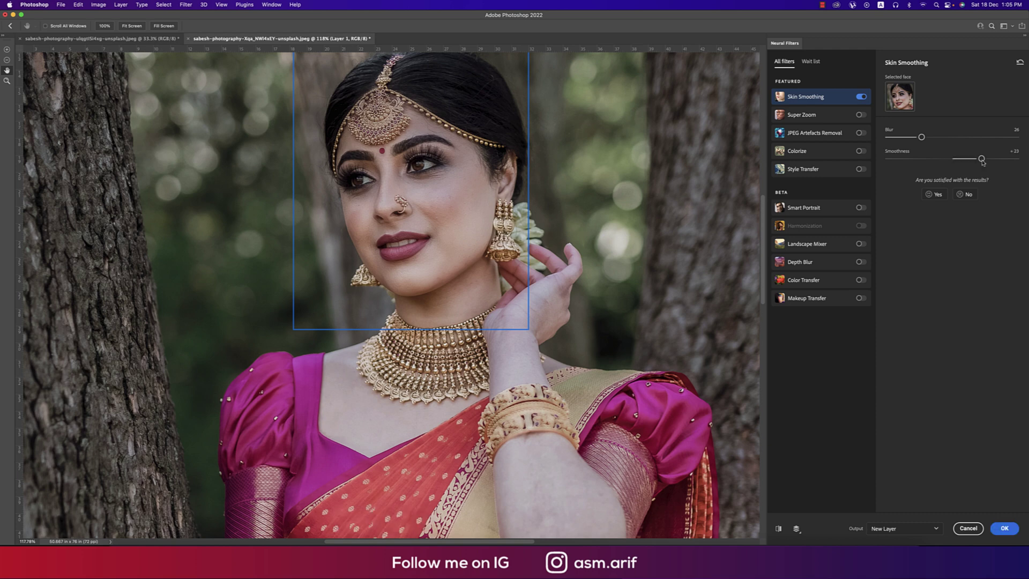
pyautogui.moveTo(982, 159); pyautogui.dragTo(1003, 160)
pyautogui.click(944, 138)
pyautogui.click(778, 528)
pyautogui.click(1004, 529)
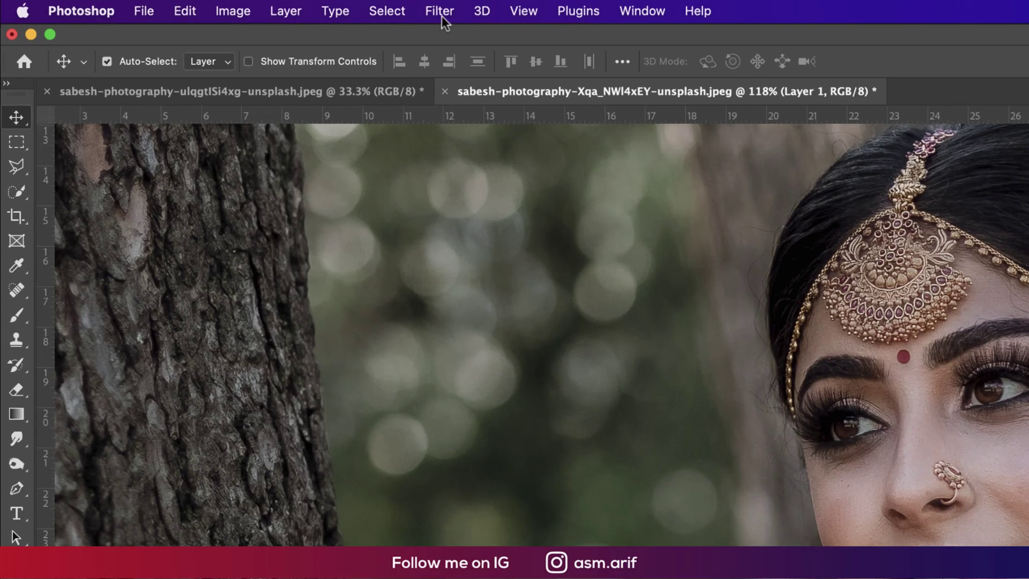
pyautogui.click(185, 4)
# Step: Apply Color Efex Pro 4 Cross Processing with method L02, 33% strength and 92% opacity
pyautogui.moveTo(242, 200)
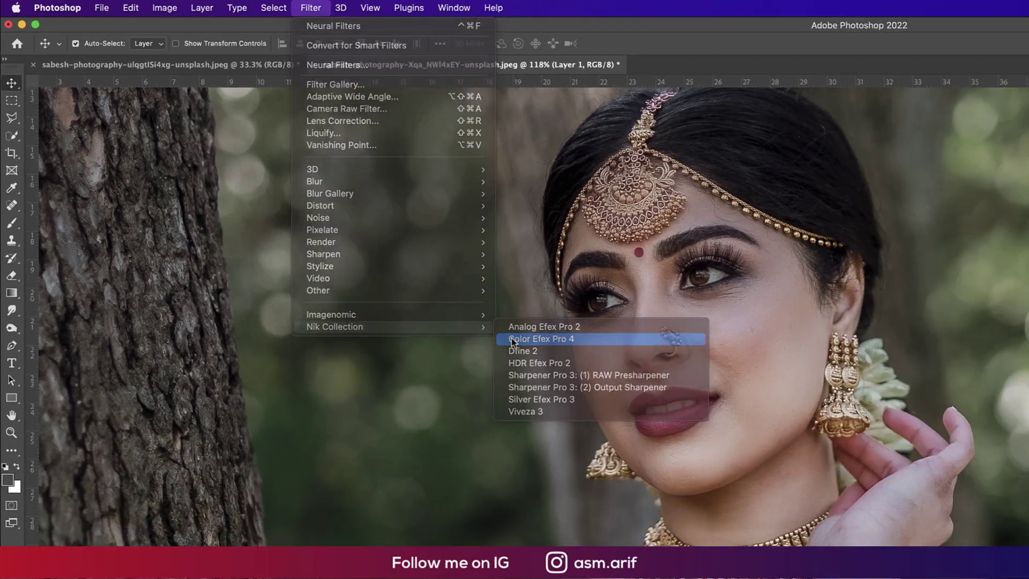
pyautogui.click(820, 540)
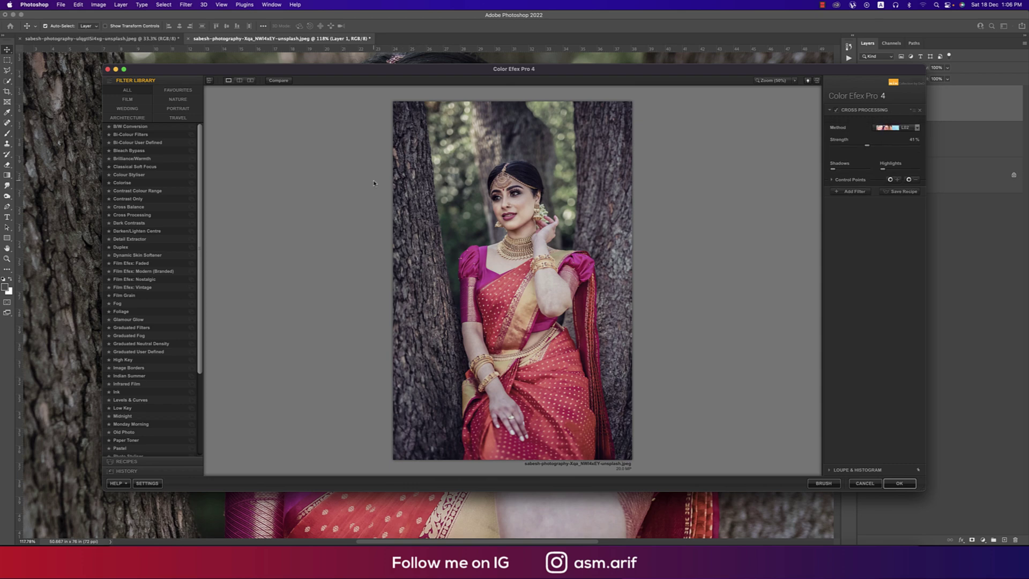
pyautogui.click(134, 216)
pyautogui.click(881, 128)
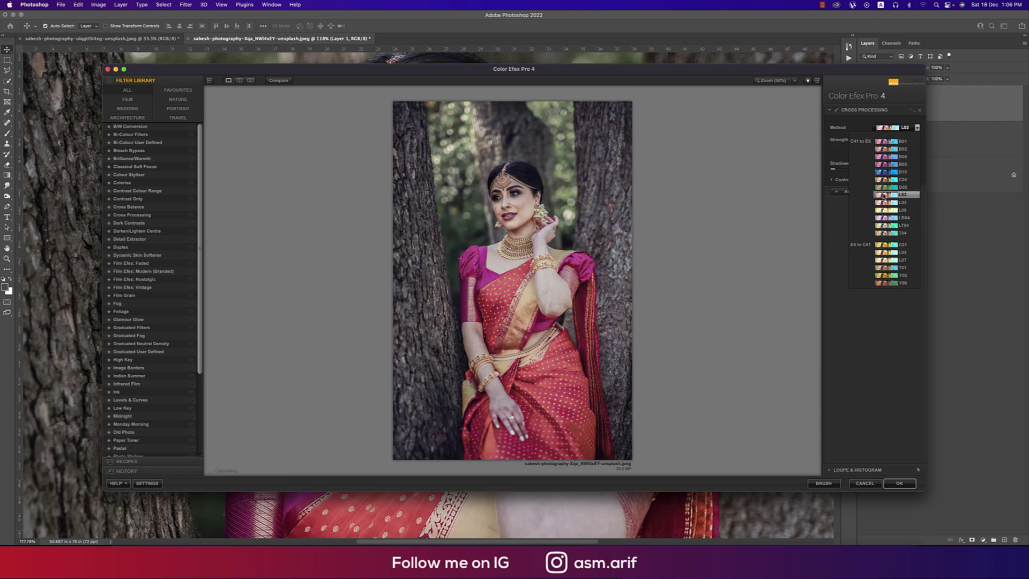
pyautogui.click(902, 196)
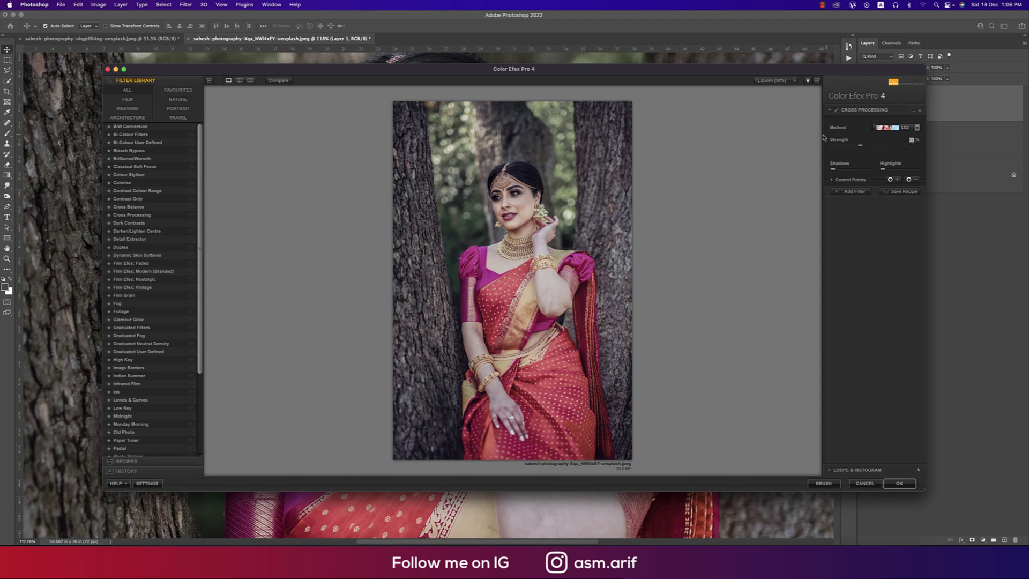
pyautogui.click(832, 180)
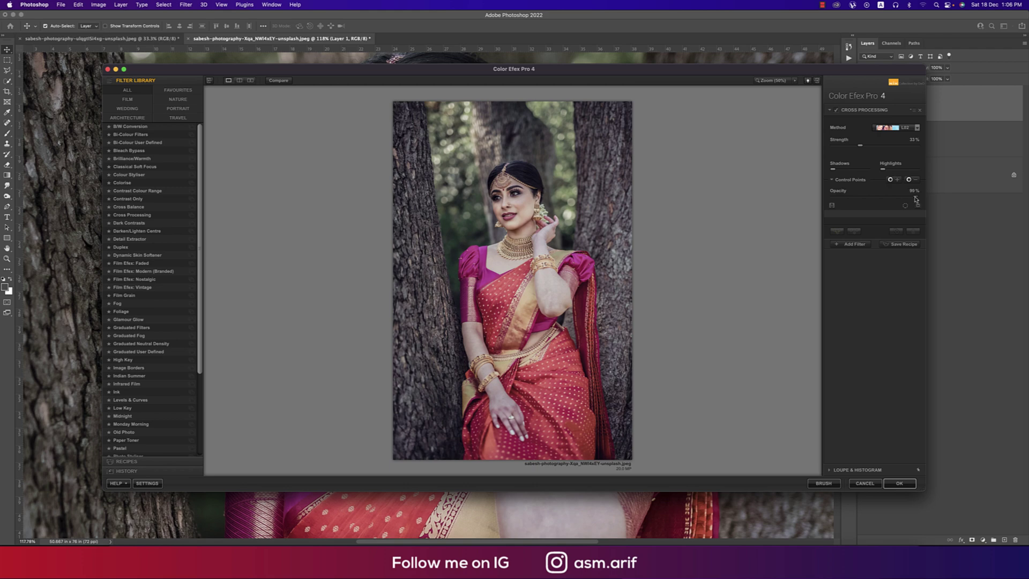
pyautogui.moveTo(918, 201); pyautogui.dragTo(905, 199)
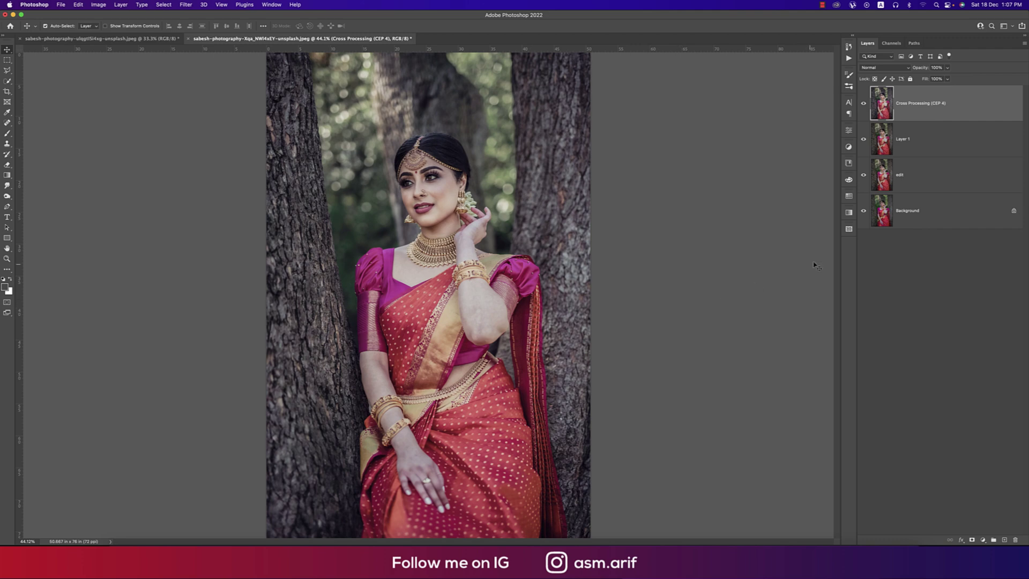
# Step: Toggle the edit layers off and on to compare with the original, then save as a layered PSD
pyautogui.keyDown('alt'); pyautogui.click(864, 211); pyautogui.keyUp('alt')
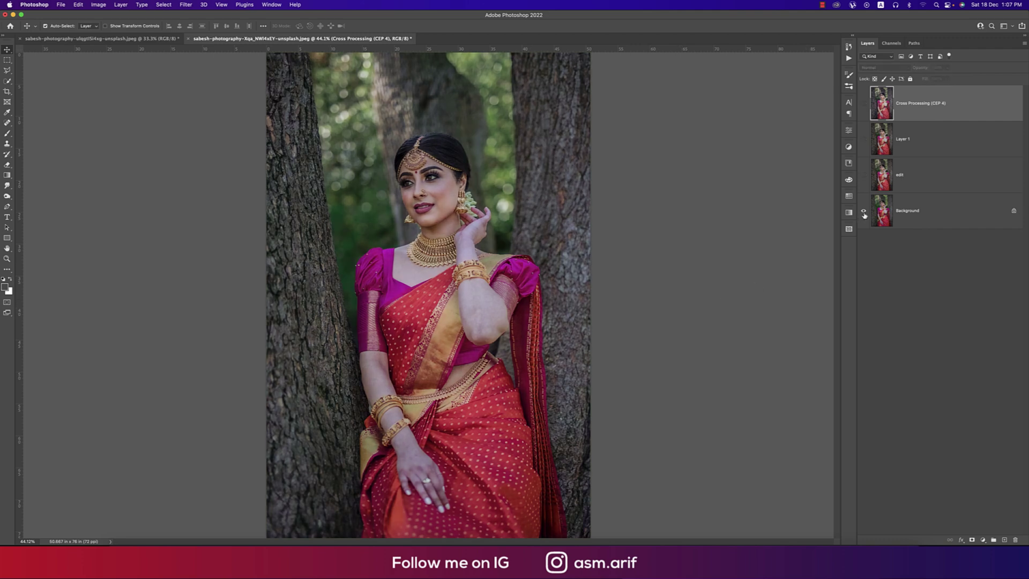
pyautogui.keyDown('alt'); pyautogui.click(863, 211); pyautogui.keyUp('alt')
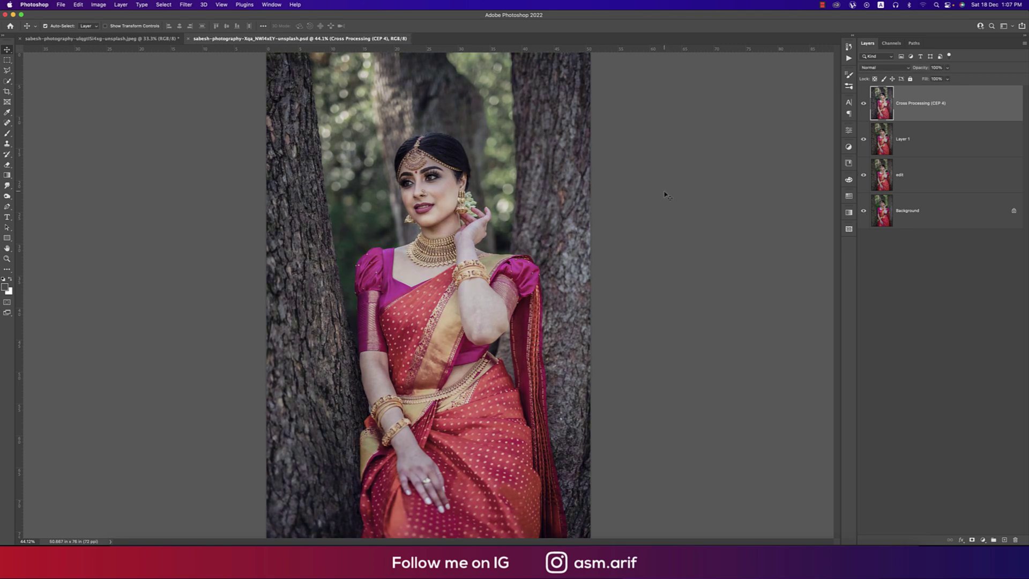
pyautogui.press('super+s')
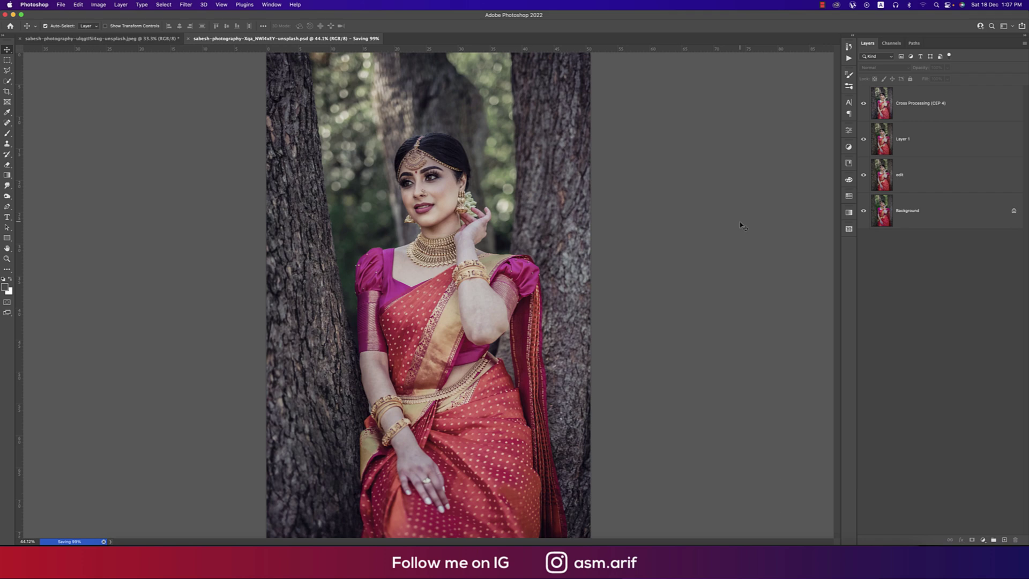